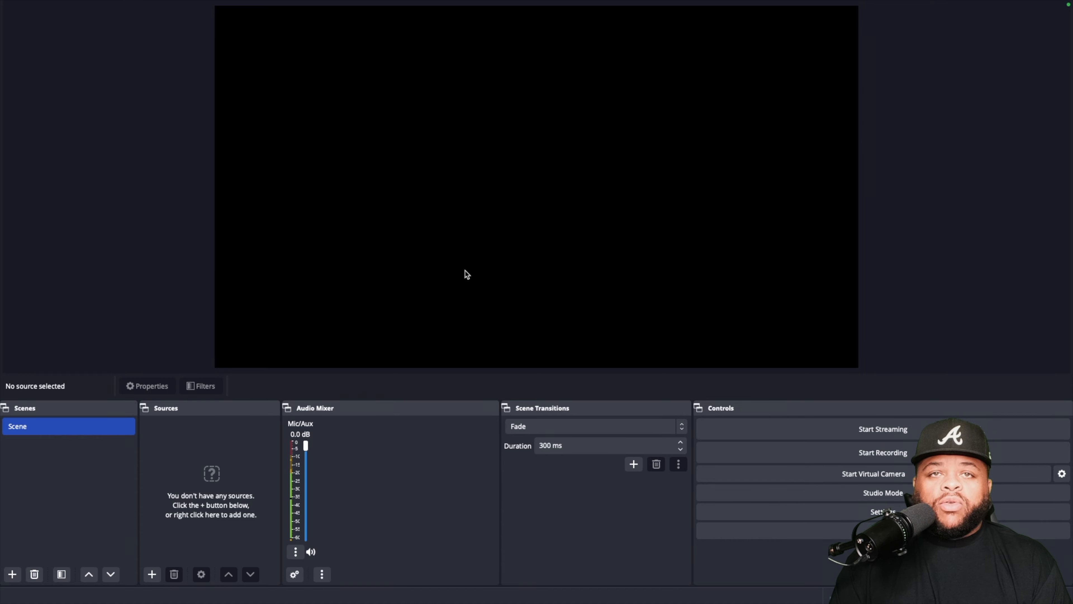
# - Open the program settings and review the General options for output, source snapping and projectors
pyautogui.click(726, 511)
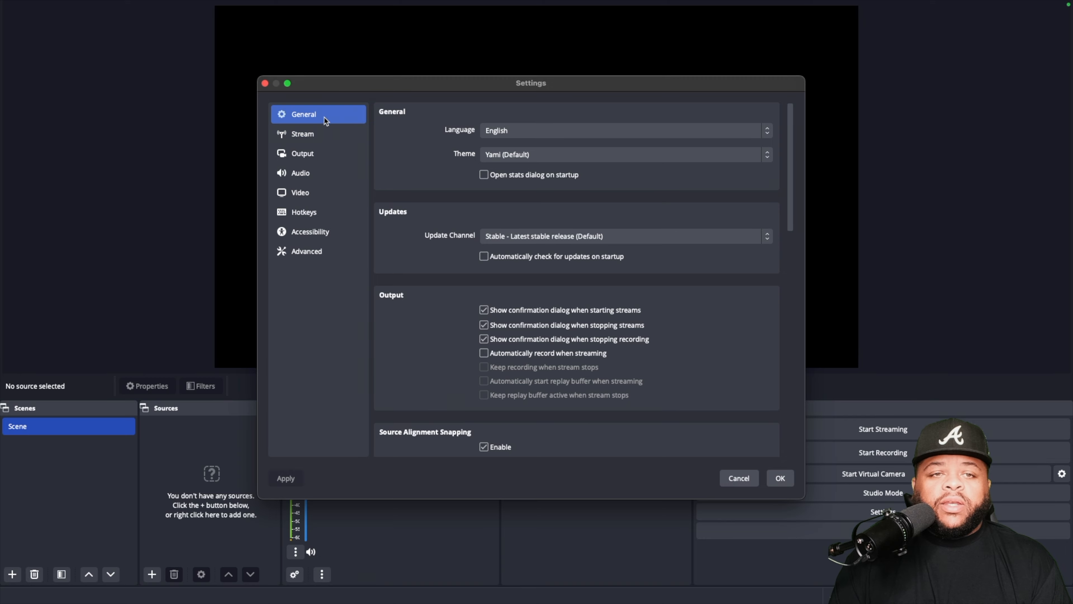
pyautogui.scroll(-3, 390, 144)
pyautogui.scroll(-15, 389, 144)
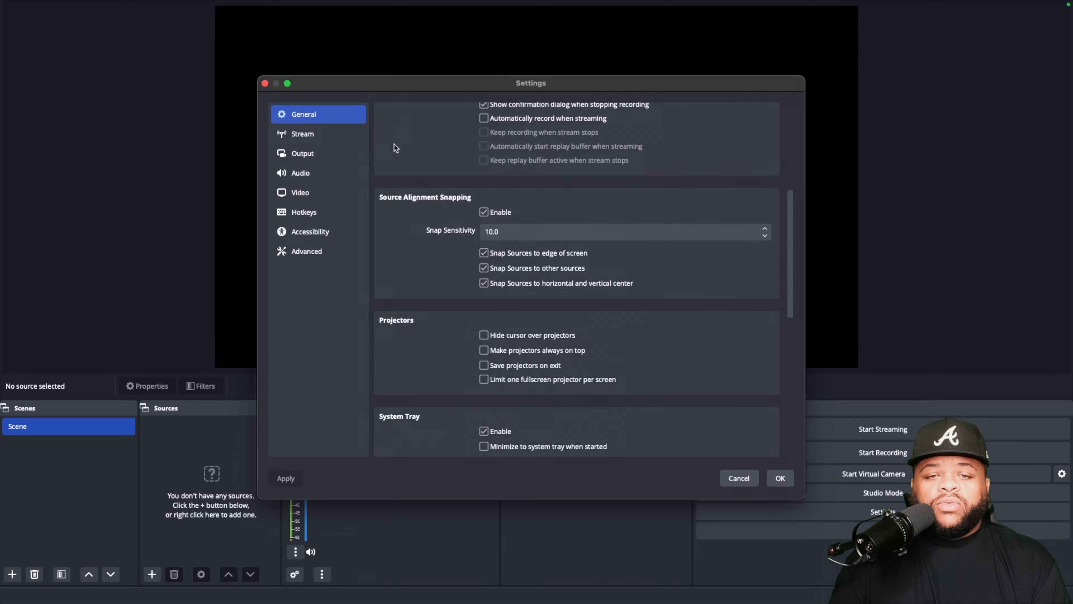
pyautogui.scroll(15, 399, 152)
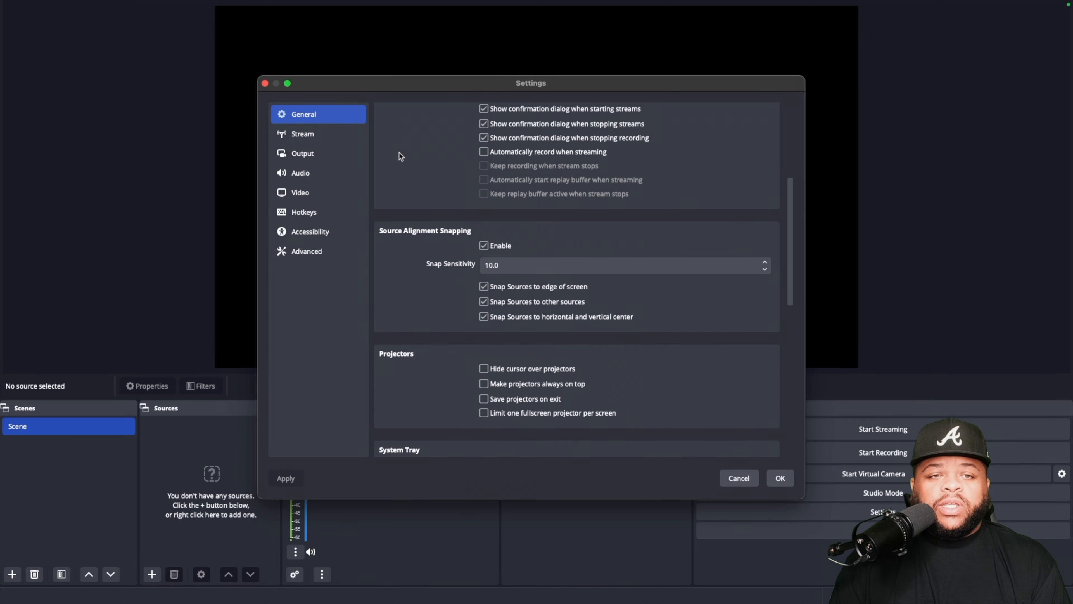
# - In the stream settings, choose YouTube - RTMPS as the service and keep the Primary YouTube ingest server
pyautogui.click(359, 136)
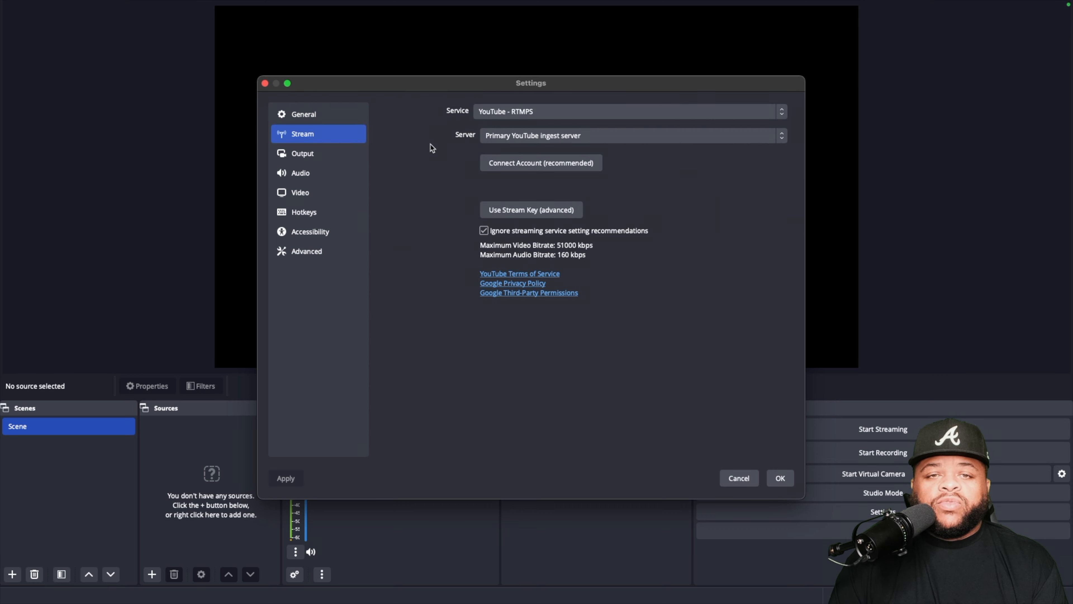
pyautogui.click(496, 116)
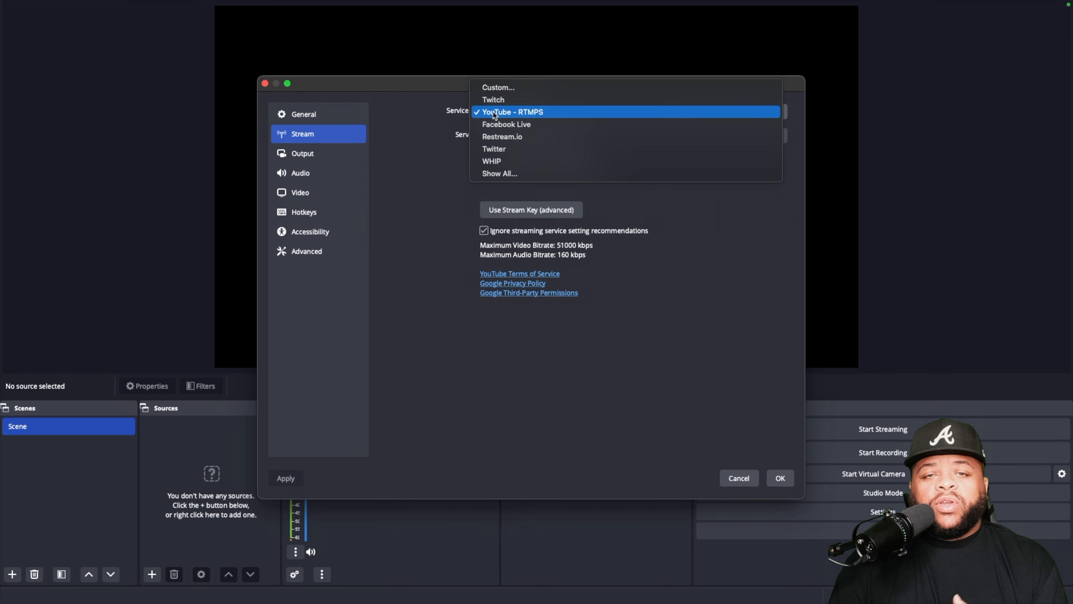
pyautogui.click(498, 118)
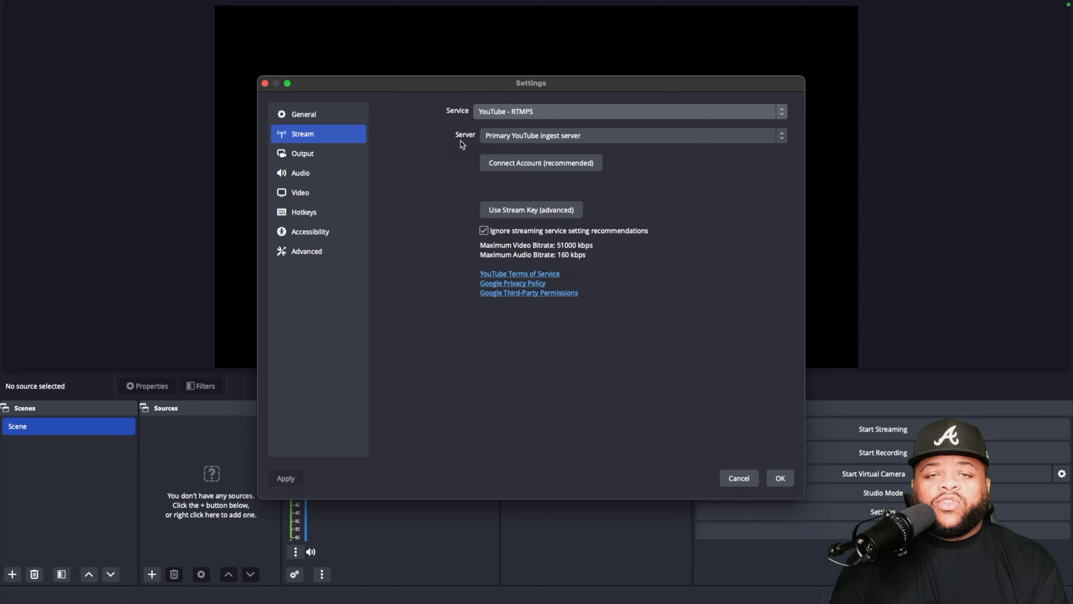
pyautogui.click(512, 141)
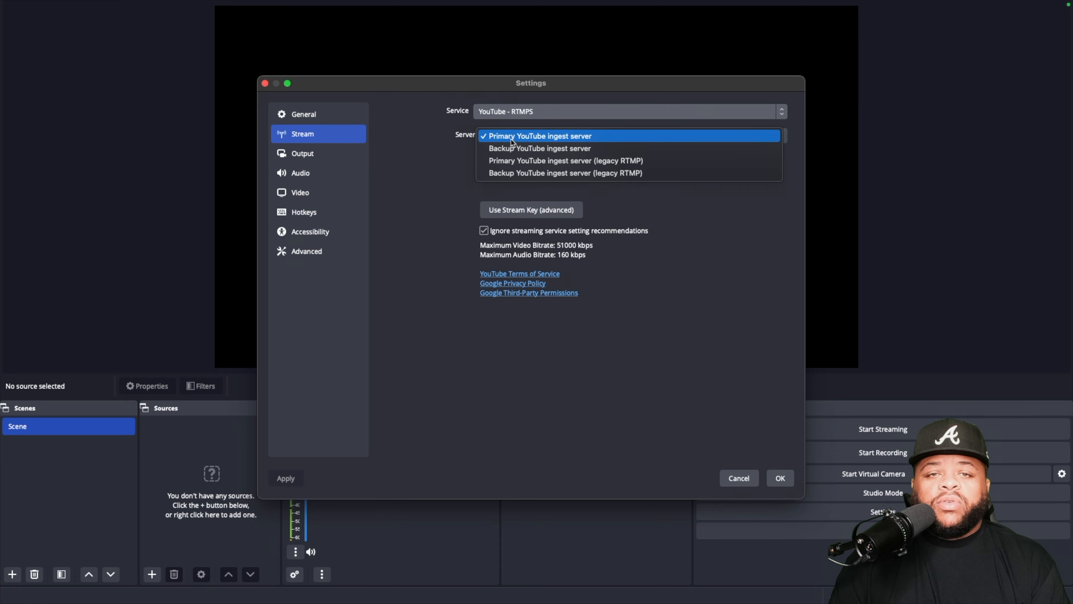
pyautogui.click(425, 183)
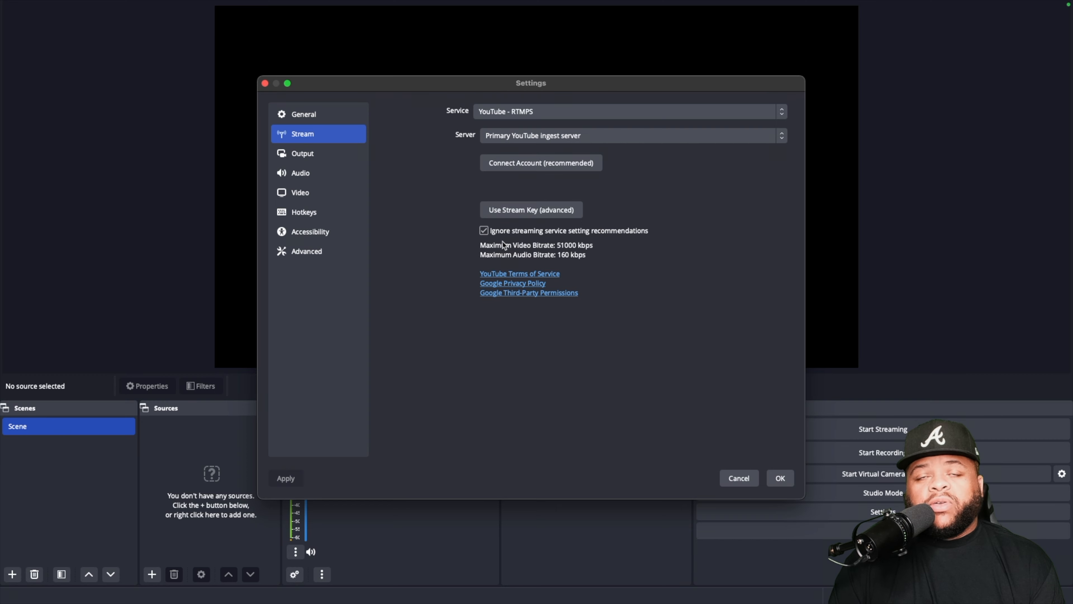
# - In the output settings, set the output mode to Advanced
pyautogui.click(334, 160)
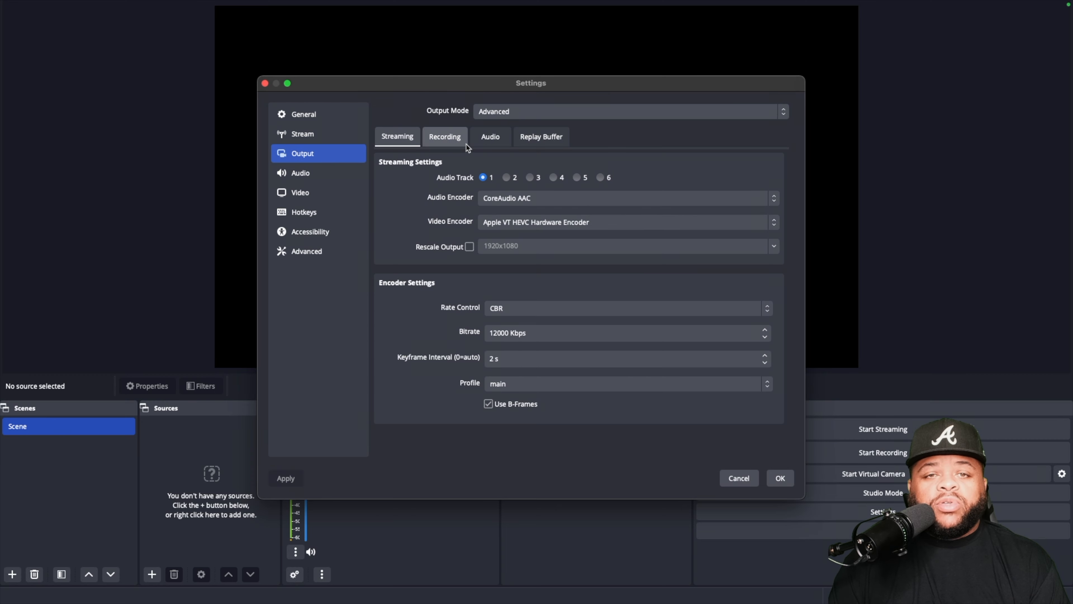
pyautogui.click(511, 113)
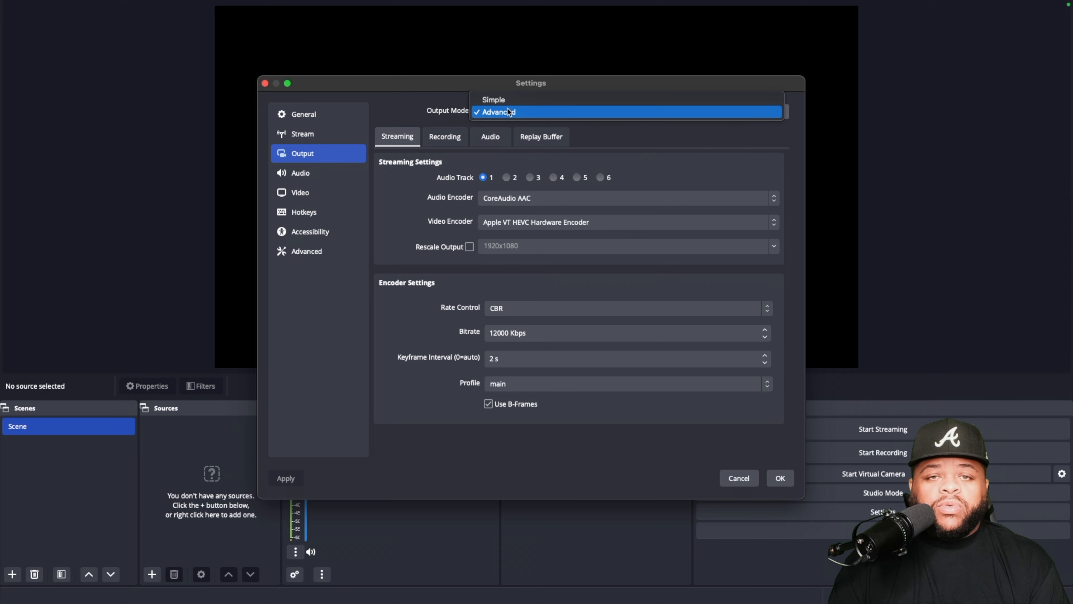
pyautogui.click(510, 112)
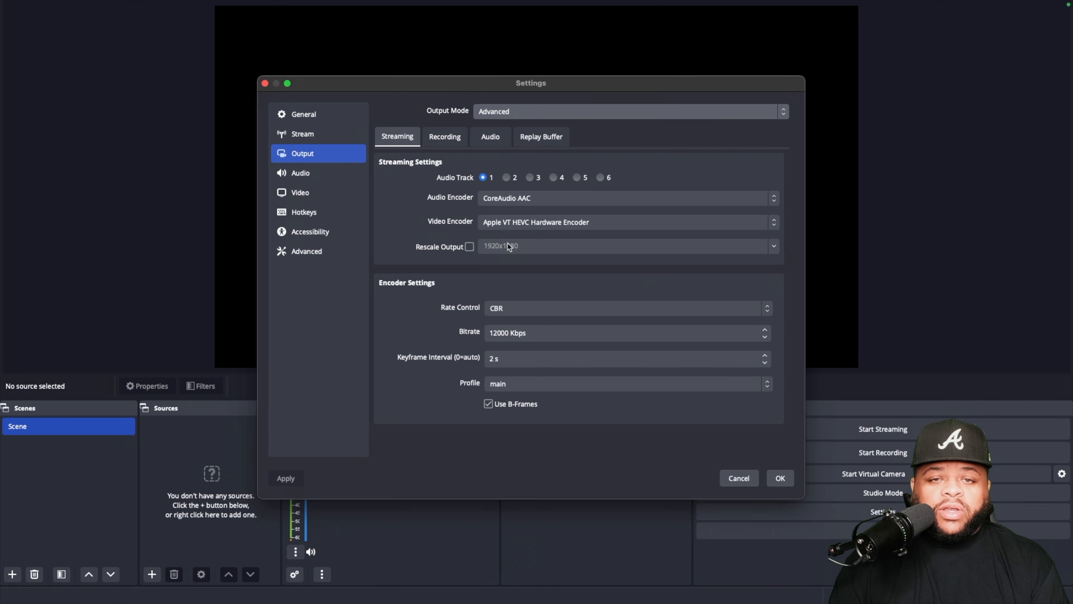
# - Examine the available video and audio encoder choices for streaming without changing them
pyautogui.click(524, 223)
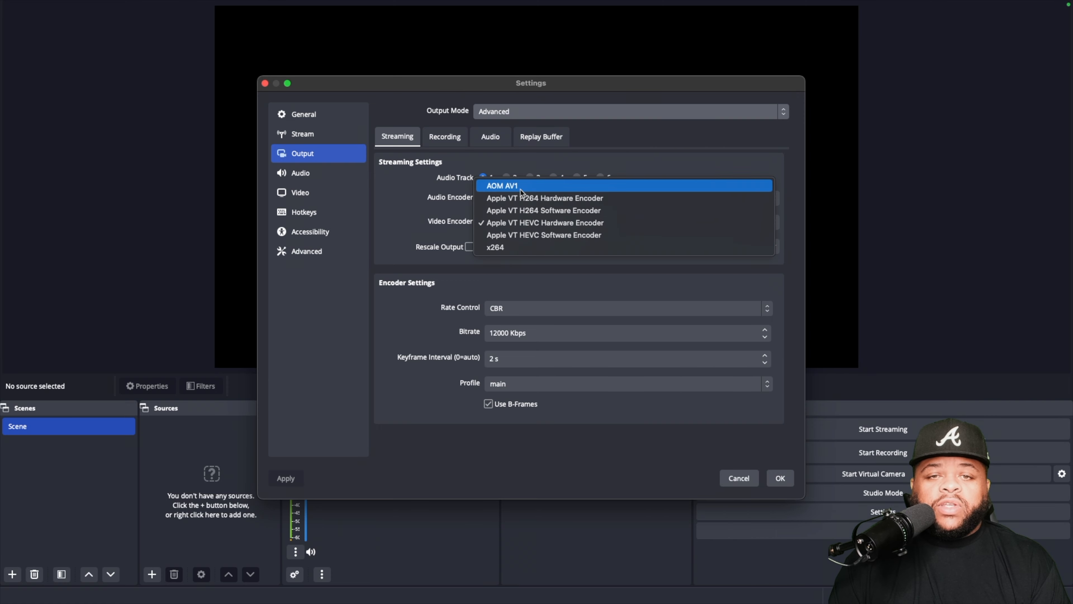
pyautogui.click(451, 229)
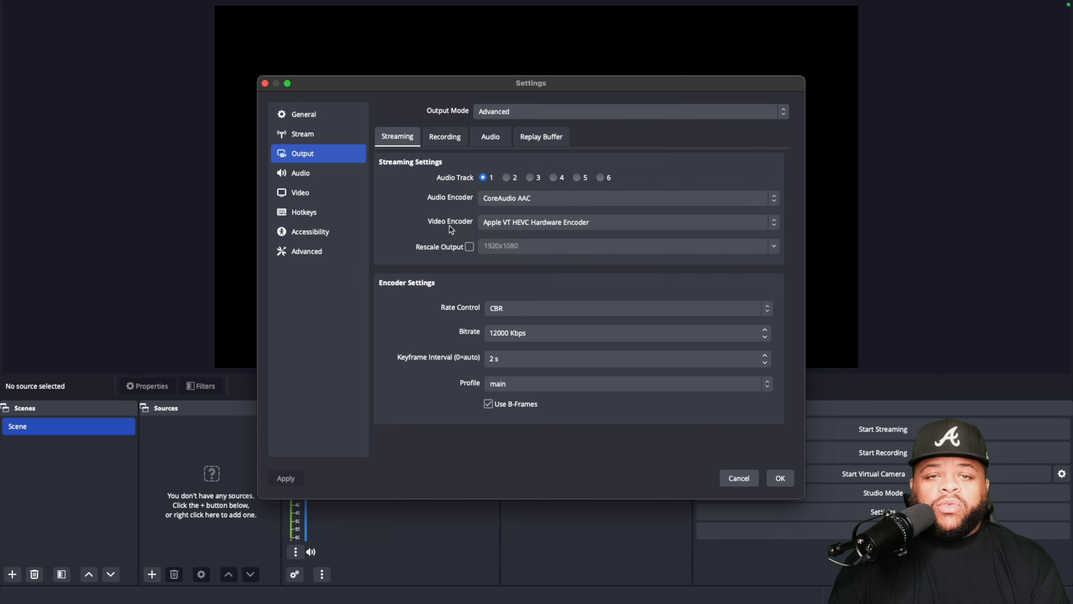
pyautogui.click(517, 199)
pyautogui.click(446, 206)
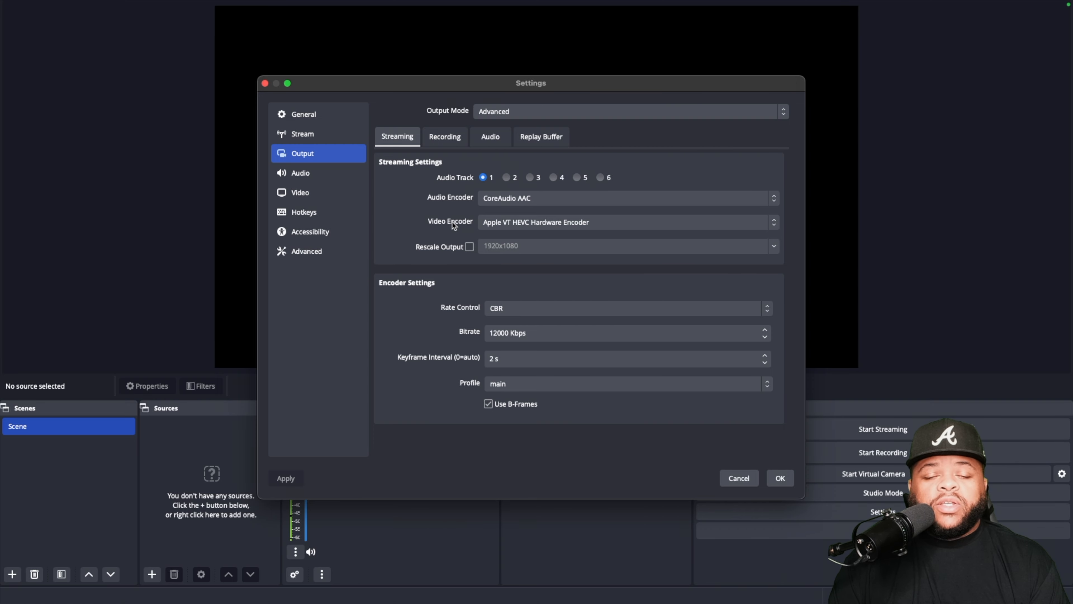
pyautogui.click(506, 225)
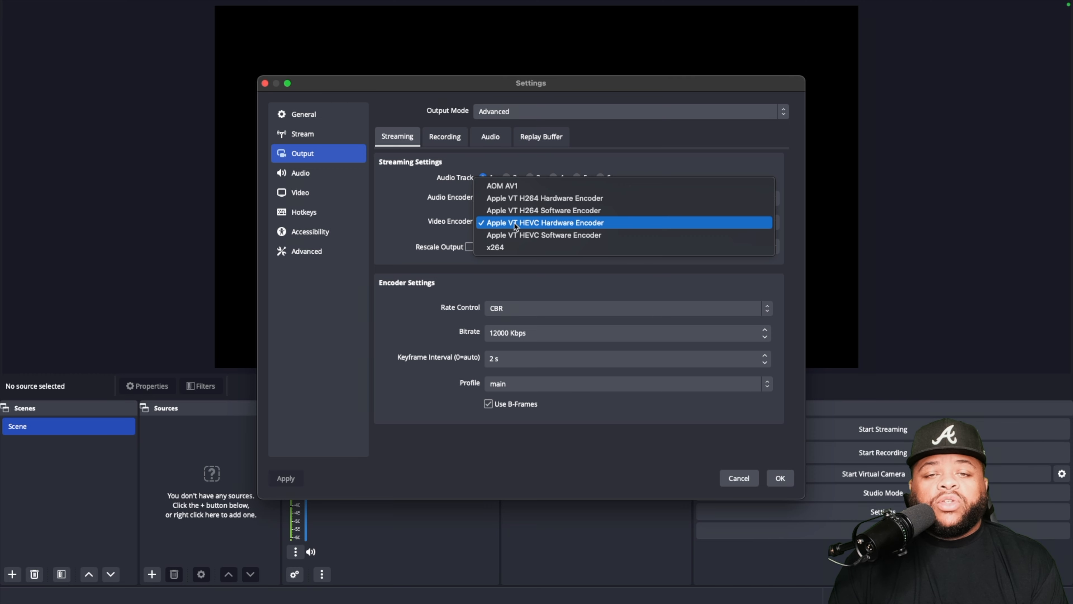
pyautogui.click(453, 225)
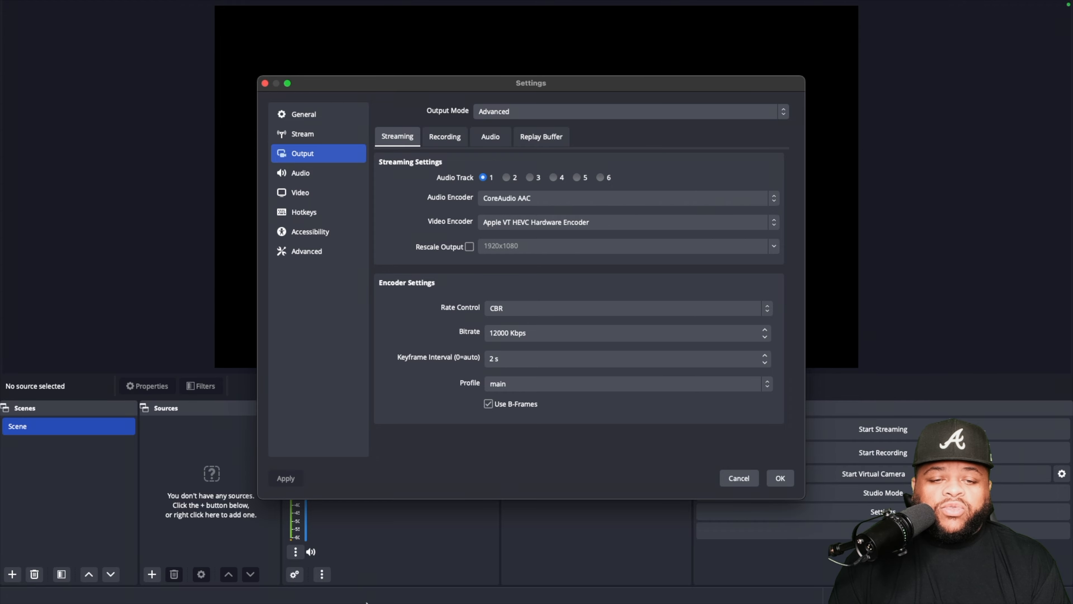
# - Look up YouTube's recommended bitrates in Google Chrome and check the resolution and frame rate in OBS's video settings
pyautogui.click(485, 579)
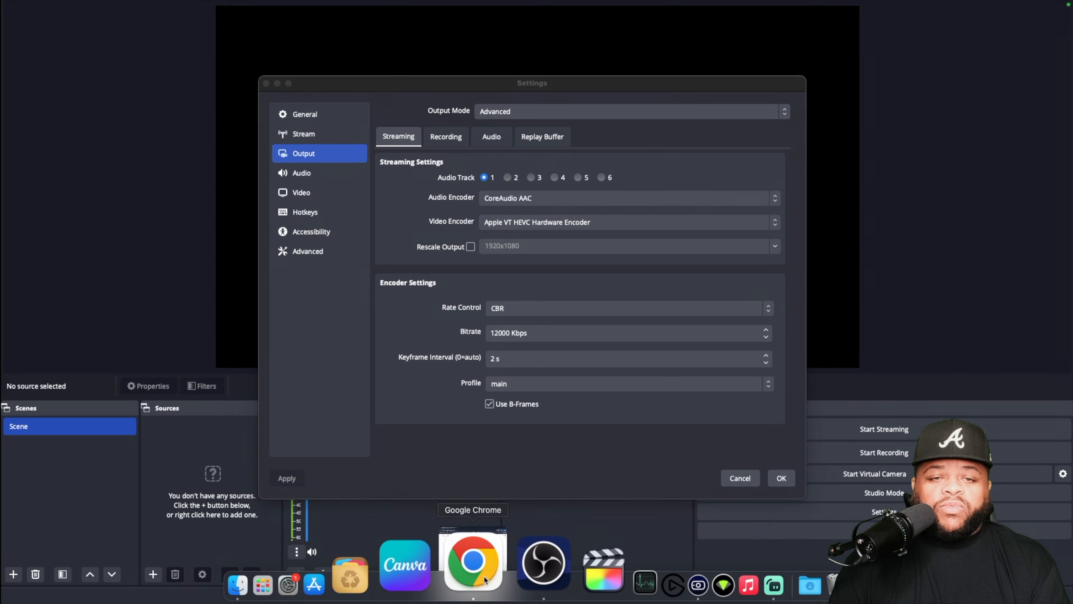
pyautogui.scroll(15, 265, 375)
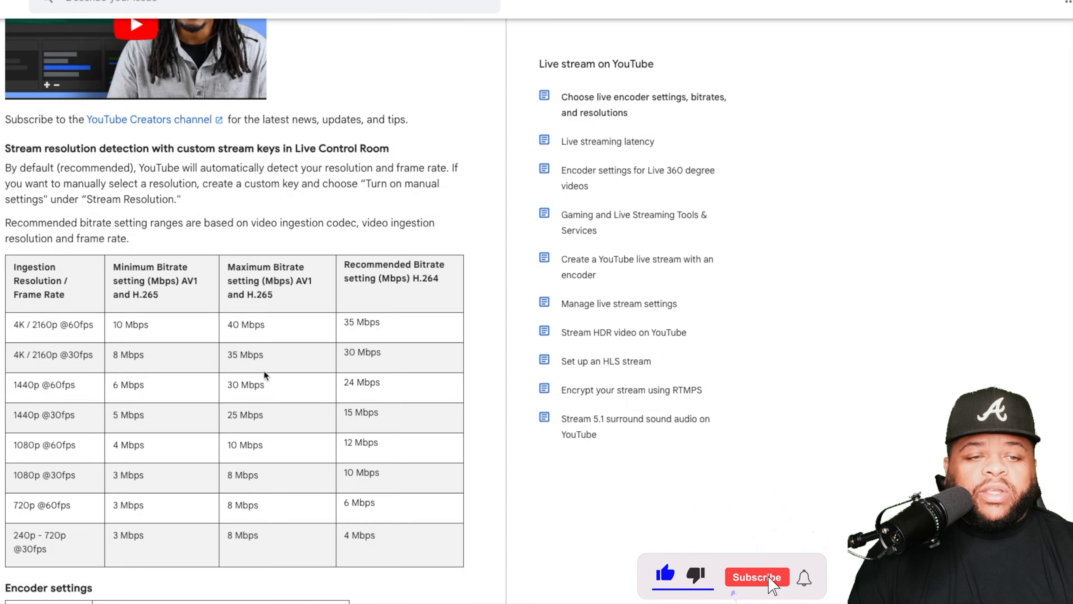
pyautogui.scroll(-5, 266, 375)
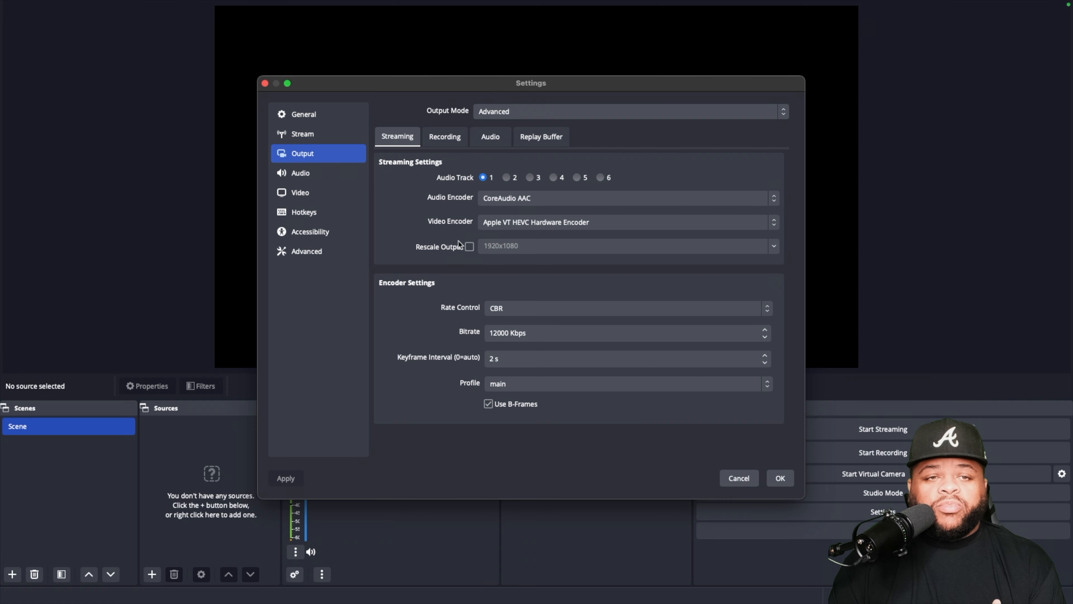
pyautogui.click(313, 197)
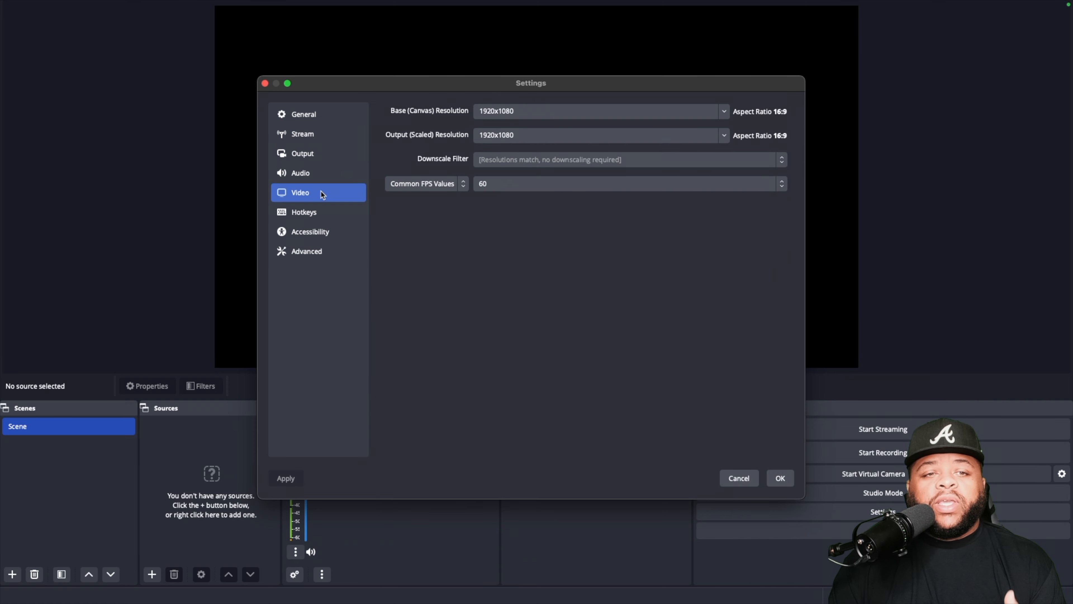
# - In the streaming encoder settings, check the bitrate and keyframe interval and choose the main profile
pyautogui.click(317, 155)
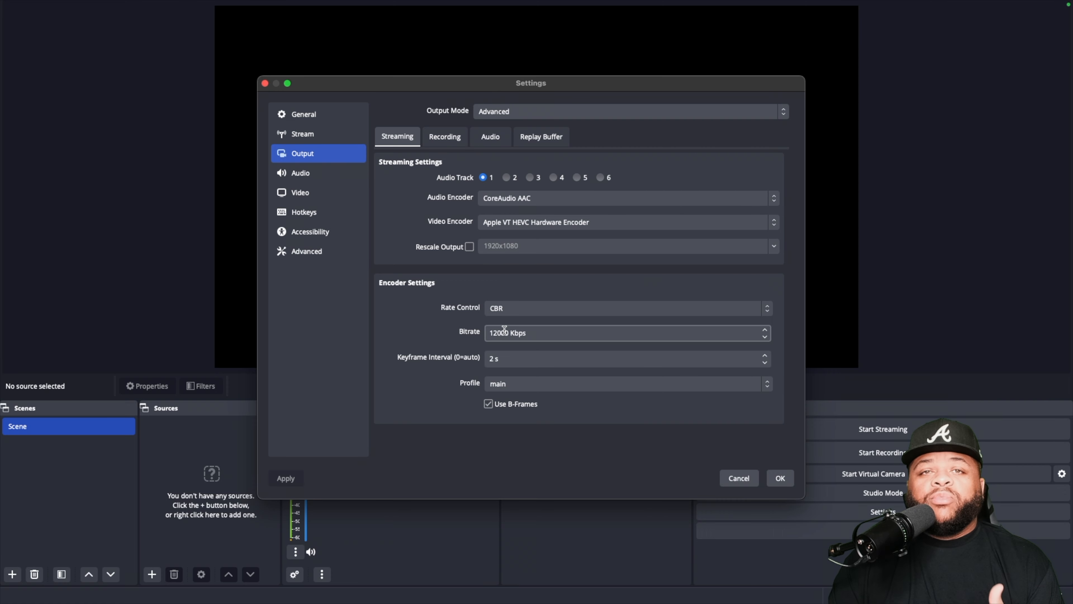
pyautogui.click(511, 362)
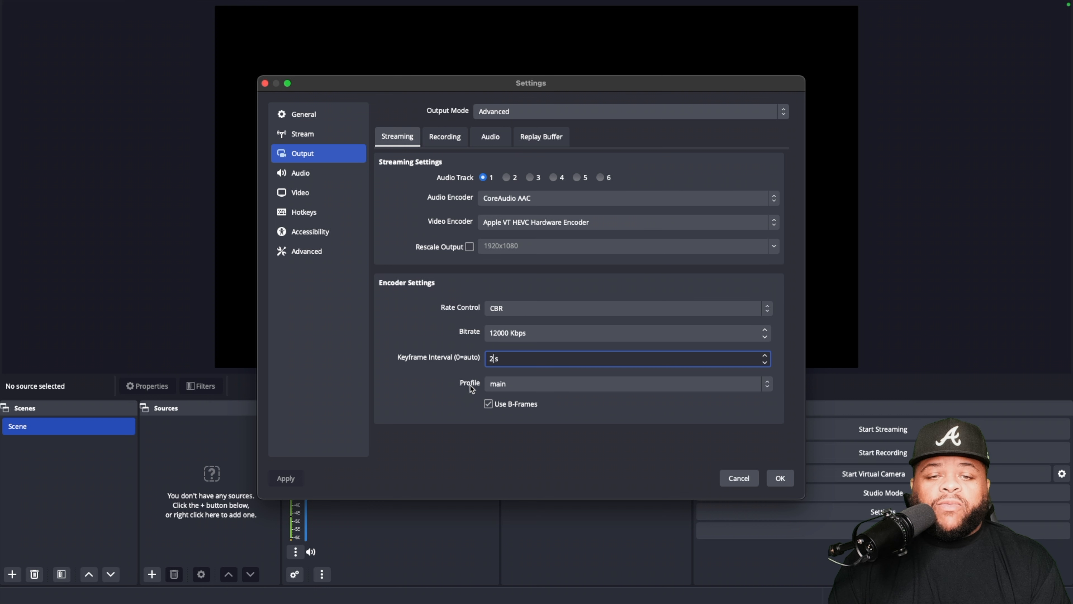
pyautogui.click(490, 385)
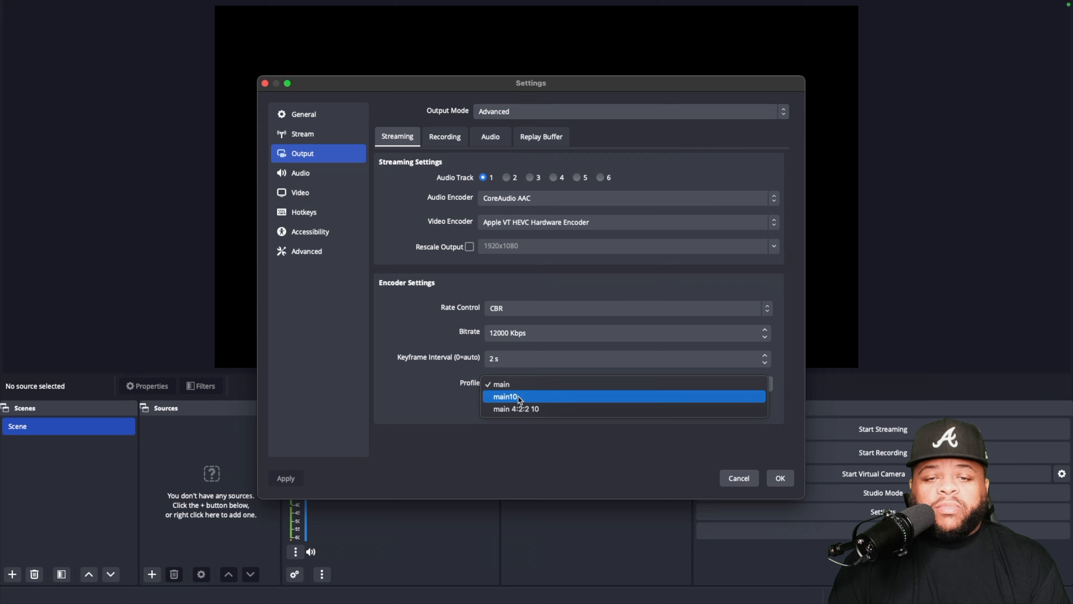
pyautogui.click(513, 388)
pyautogui.click(495, 390)
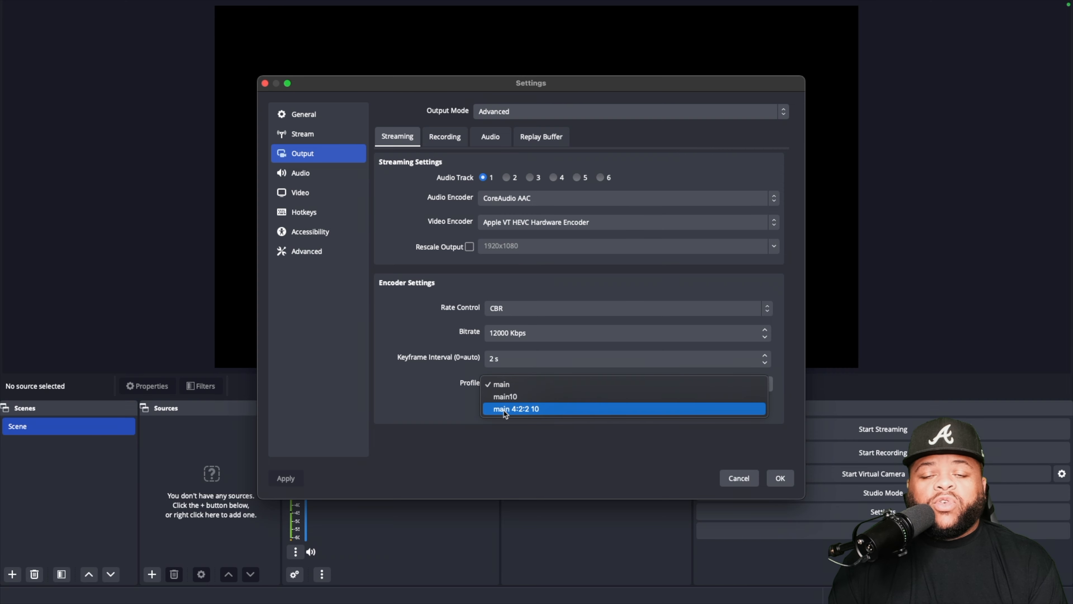
pyautogui.click(445, 400)
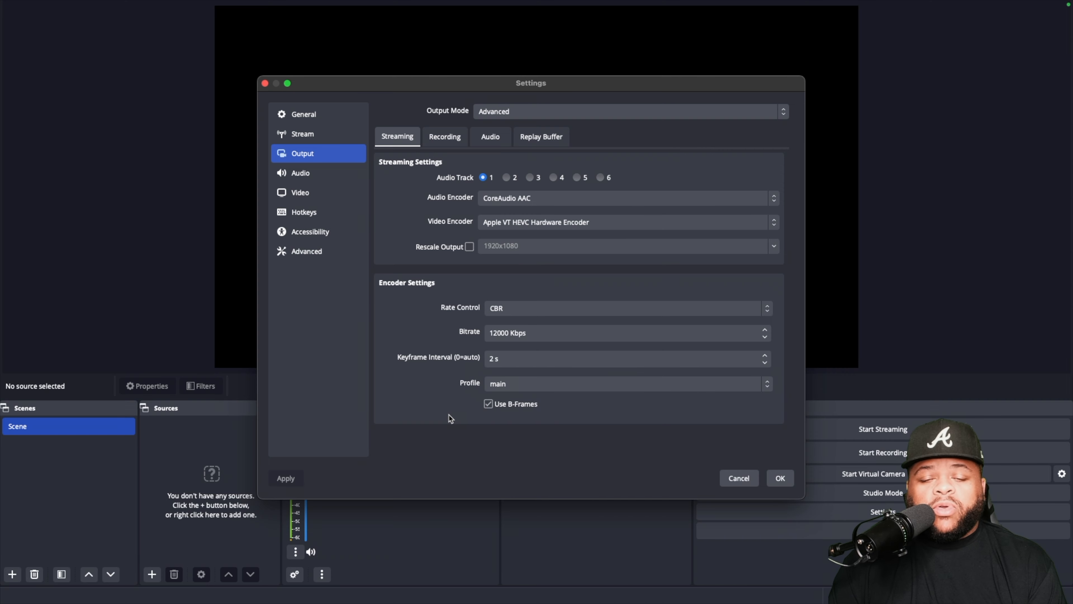
# - Compare the x264, H264 and HEVC options in the streaming video encoder list, leaving the selection as it is
pyautogui.click(496, 223)
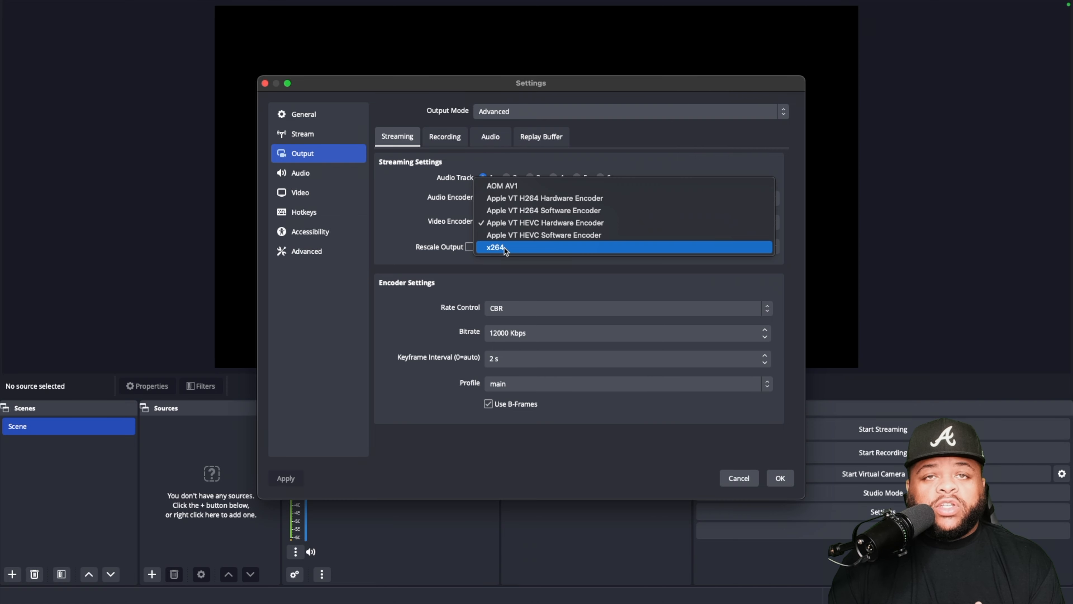
pyautogui.click(489, 275)
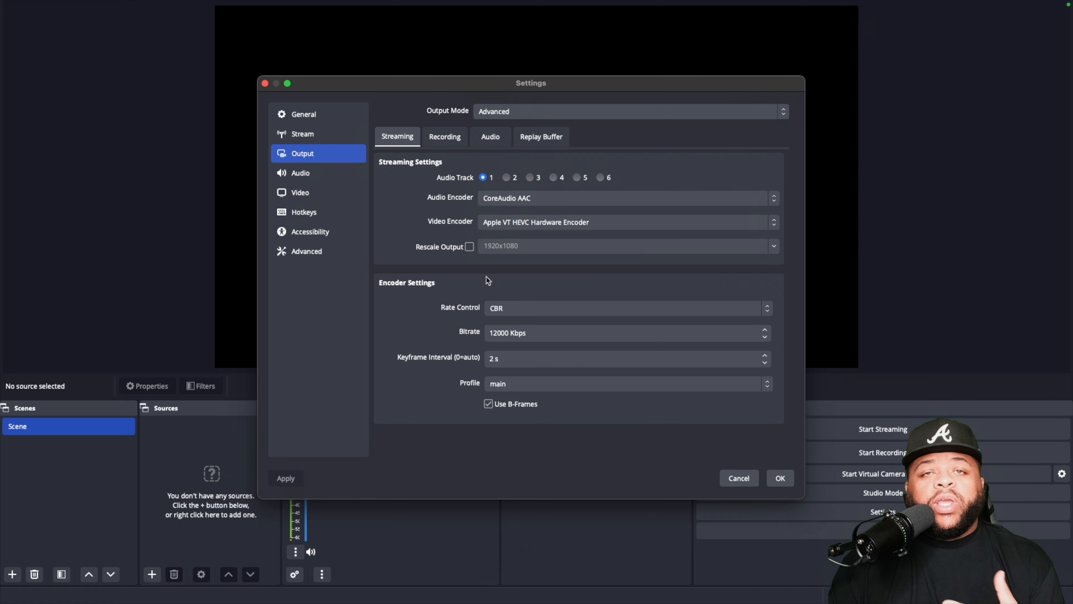
pyautogui.click(512, 232)
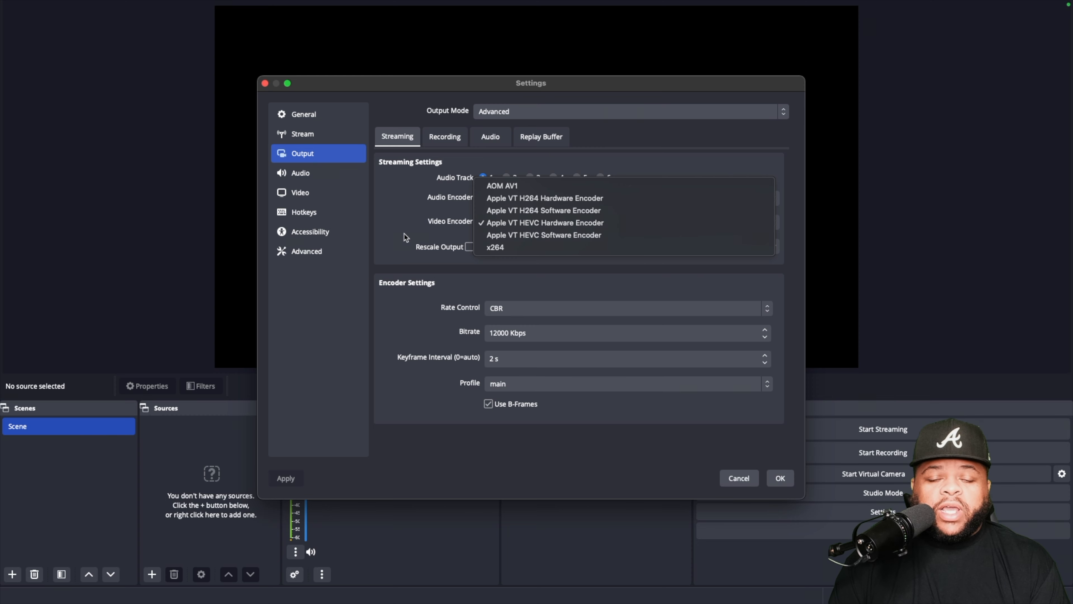
pyautogui.click(418, 247)
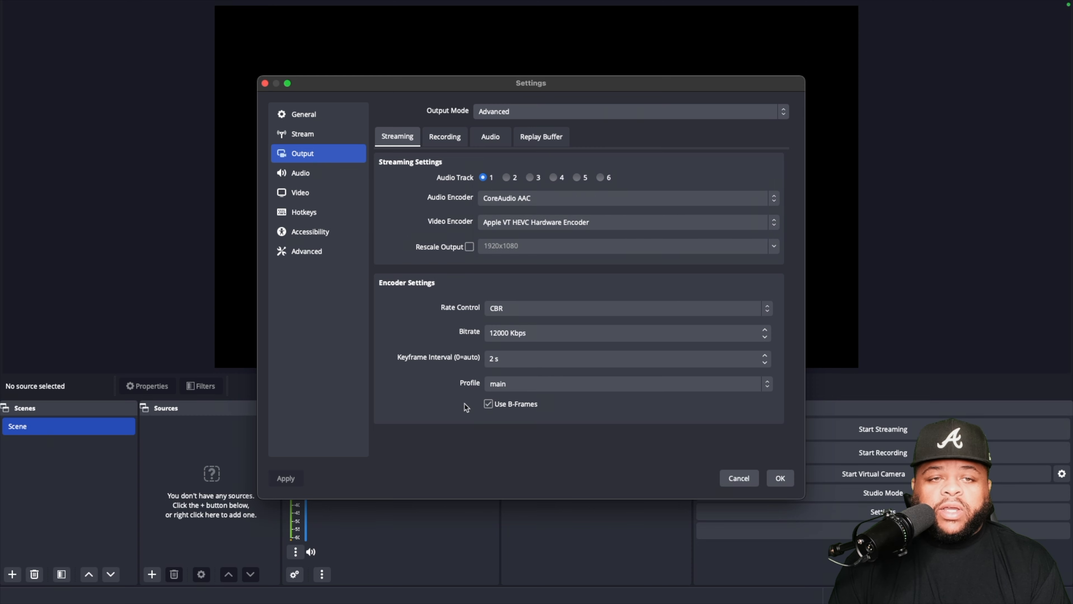
# - Check the audio bitrate choices for Track 1 in the output's audio track settings
pyautogui.click(498, 142)
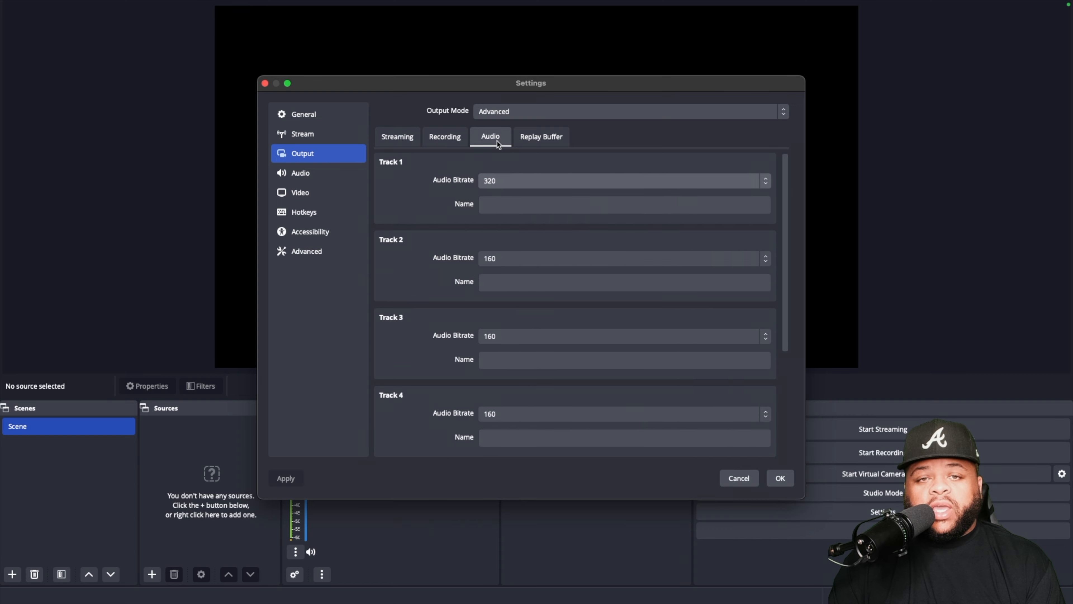
pyautogui.click(512, 179)
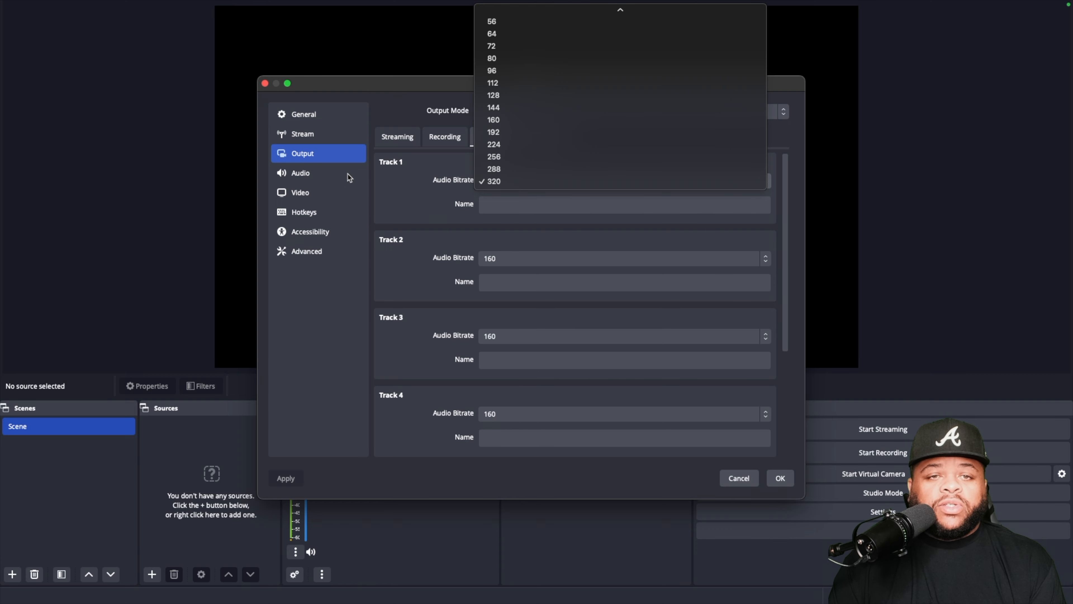
pyautogui.click(338, 177)
# - Review the general audio settings, including sample rate, channels, global audio devices and meters
pyautogui.click(297, 177)
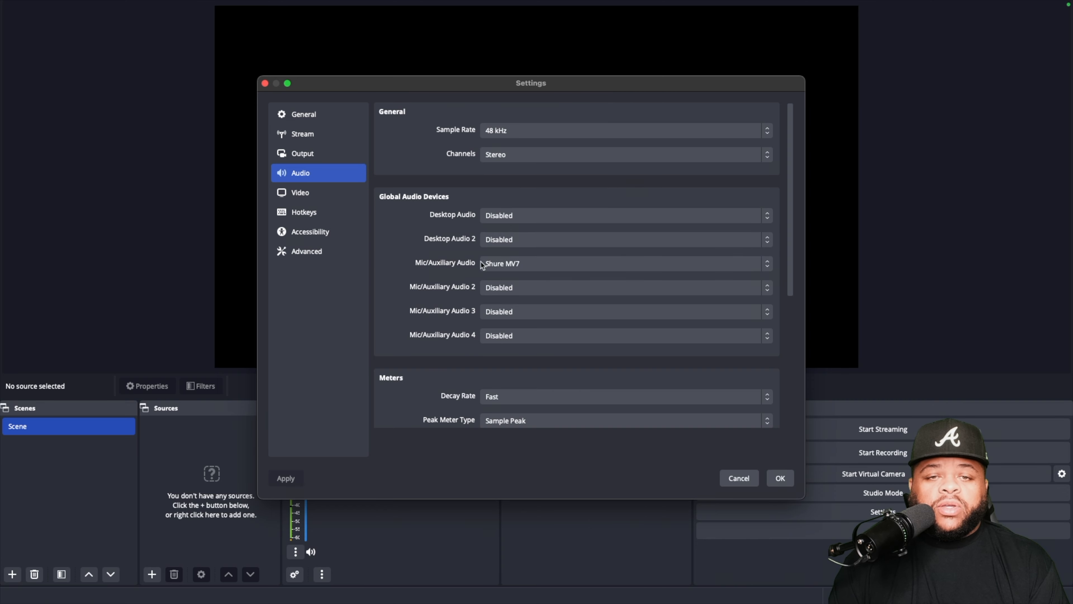
pyautogui.scroll(-10, 442, 260)
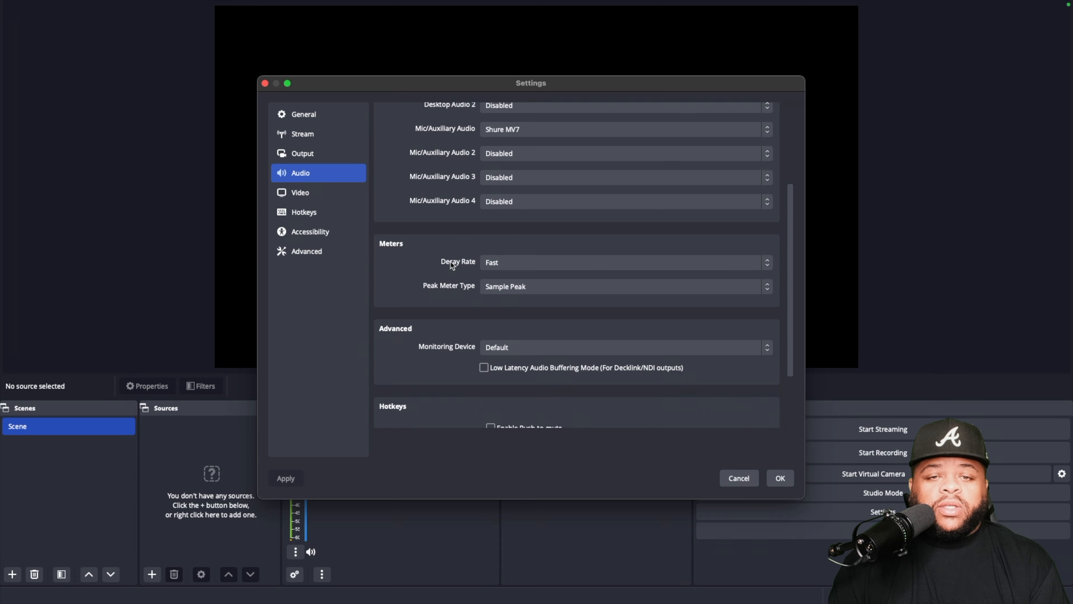
pyautogui.scroll(10, 441, 266)
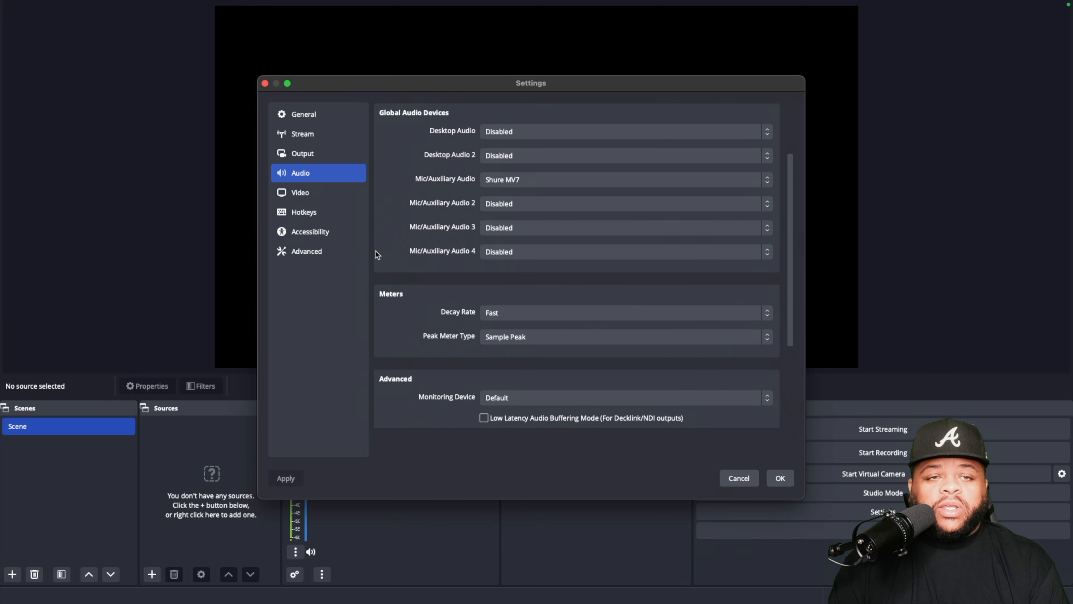
# - In the video settings, choose 1920x1080 as the base canvas resolution
pyautogui.click(322, 194)
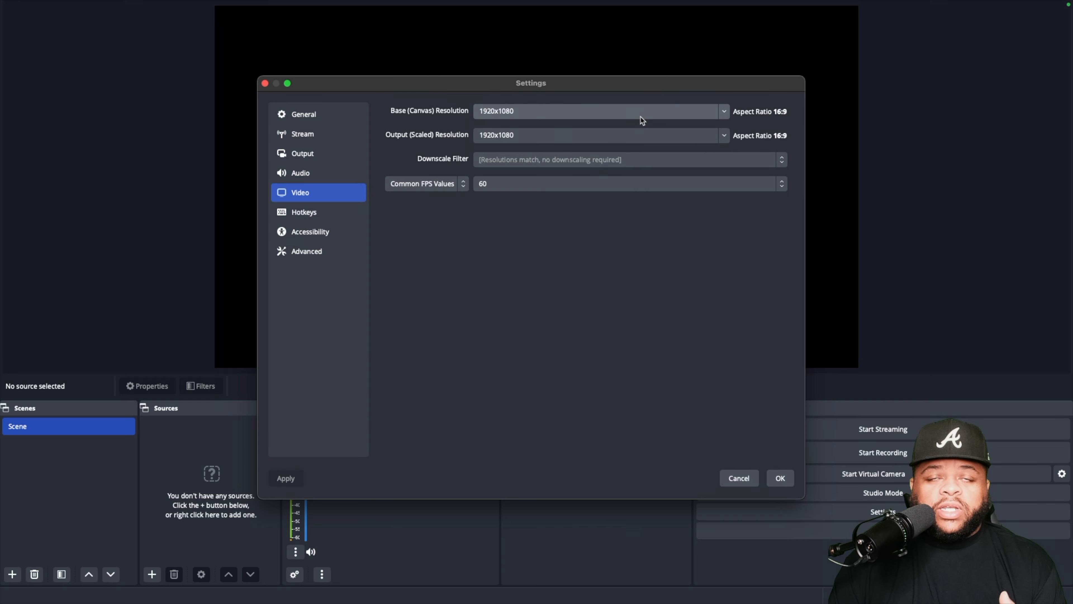
pyautogui.click(725, 112)
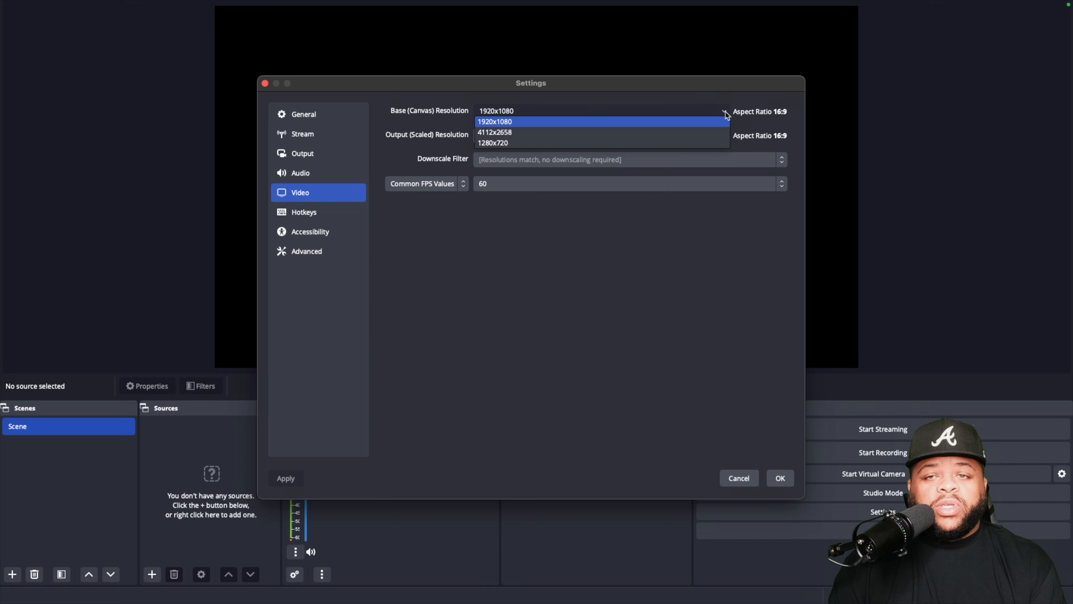
pyautogui.click(723, 122)
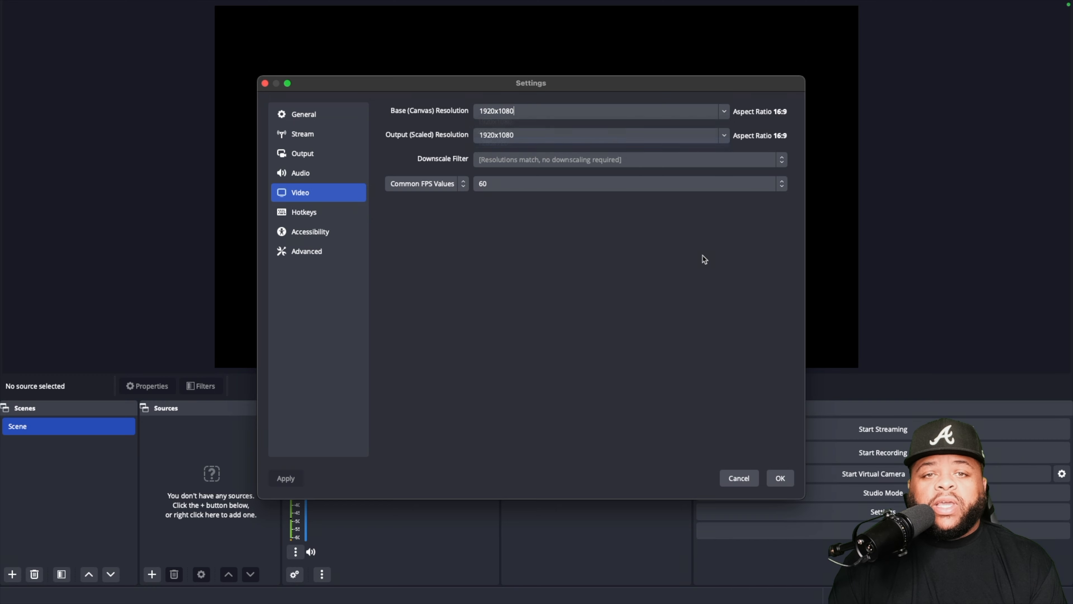
# - Try a 1280x720 output resolution to compare the downscale filters, and return the output resolution to 1920x1080
pyautogui.click(724, 136)
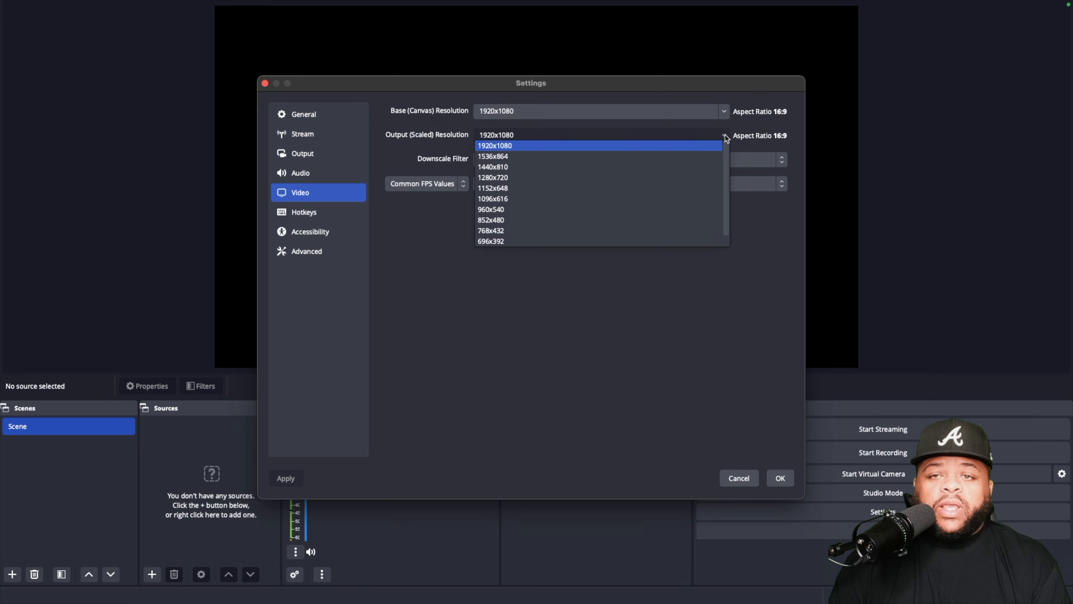
pyautogui.click(669, 180)
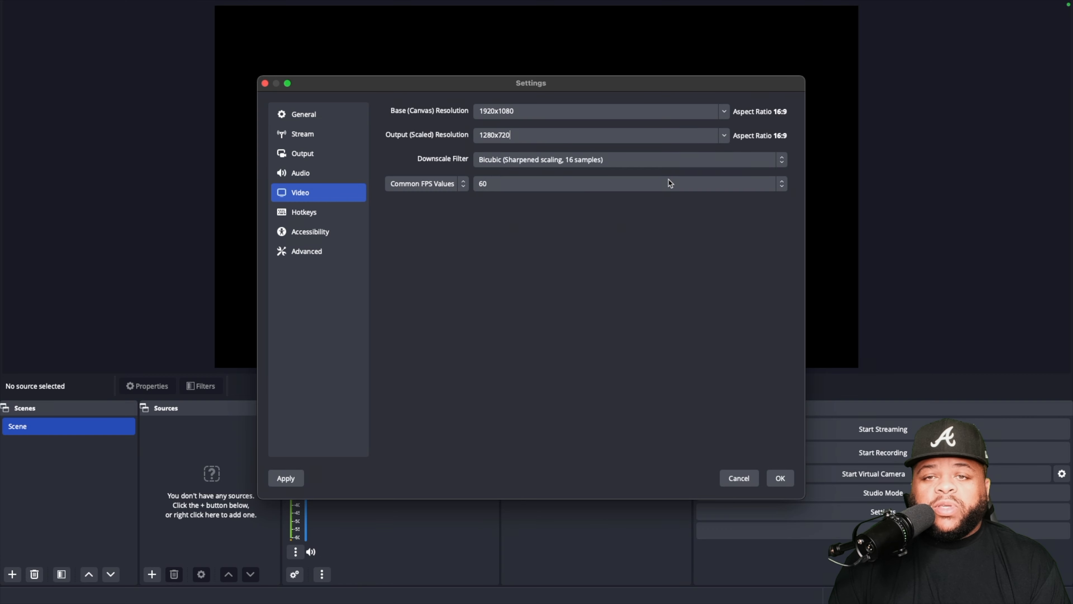
pyautogui.click(565, 160)
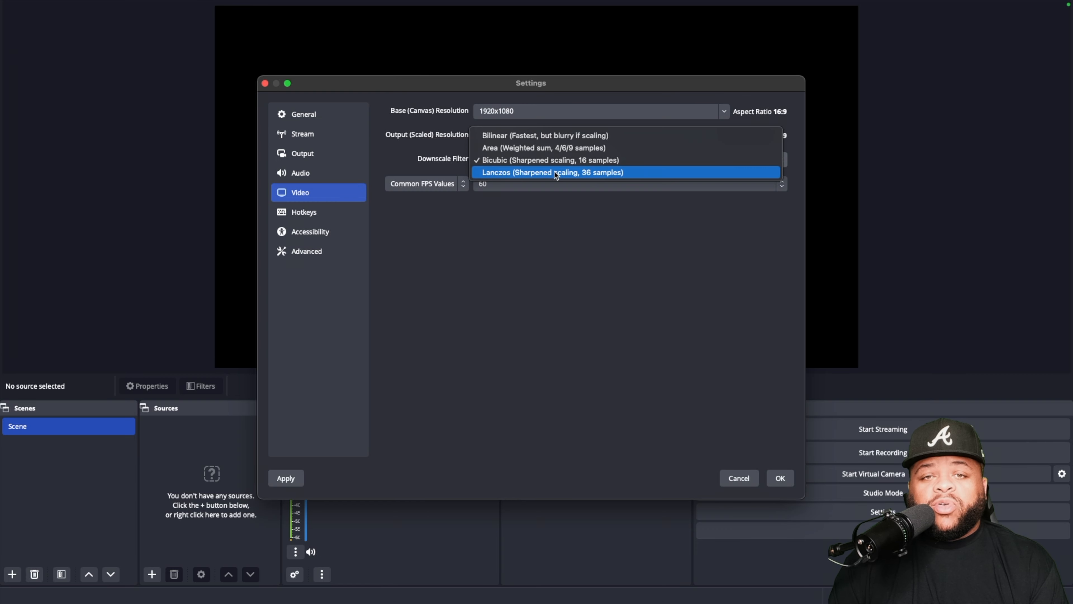
pyautogui.click(613, 232)
pyautogui.click(724, 137)
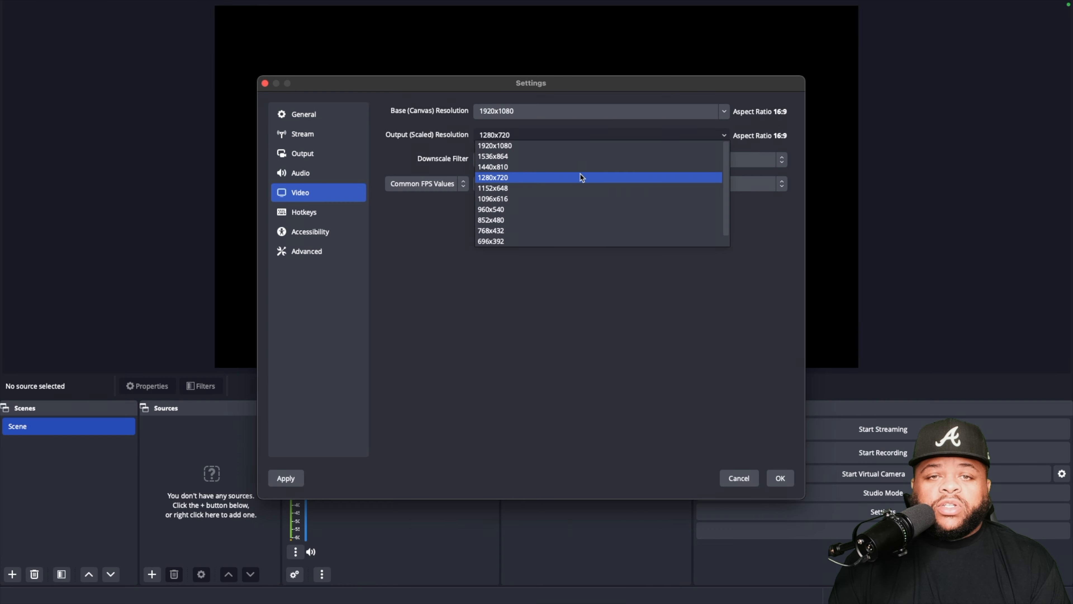
pyautogui.click(560, 147)
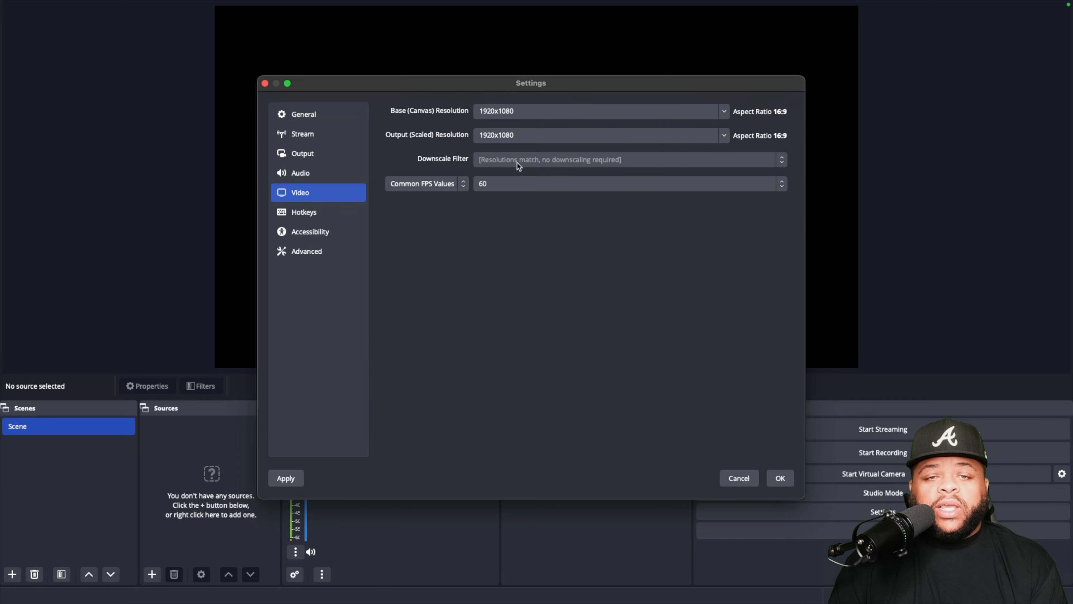
# - Check the available common FPS values in the video settings, leaving the frame rate as it is
pyautogui.click(497, 184)
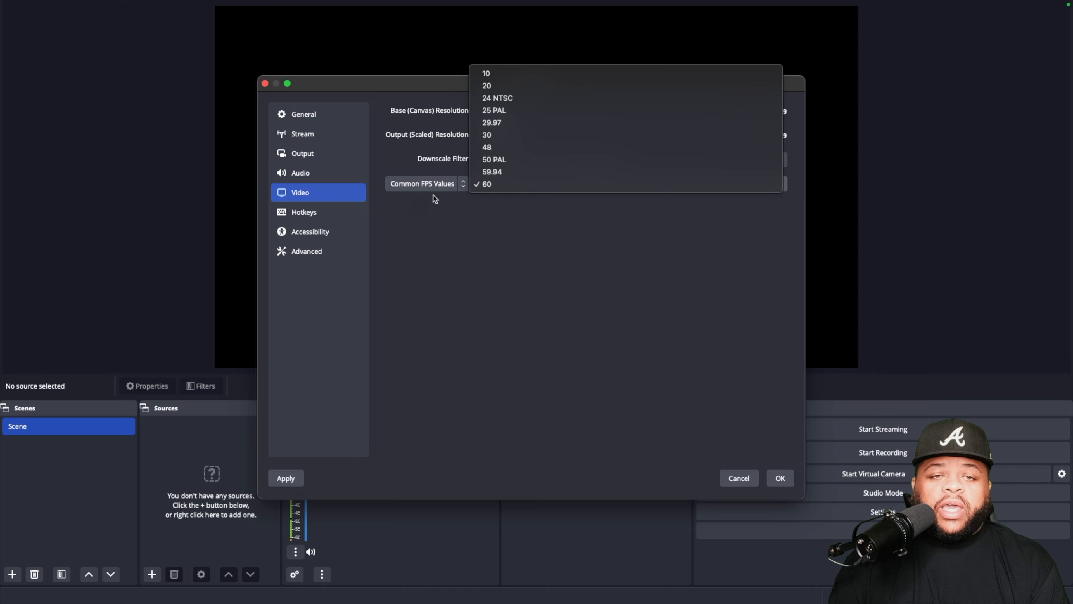
pyautogui.click(522, 205)
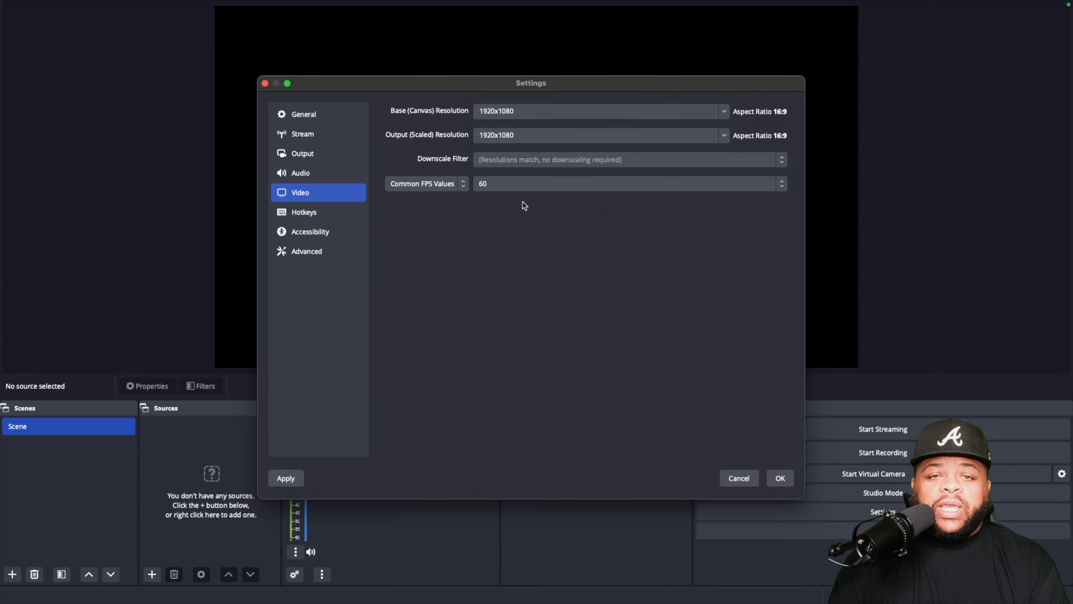
pyautogui.click(516, 184)
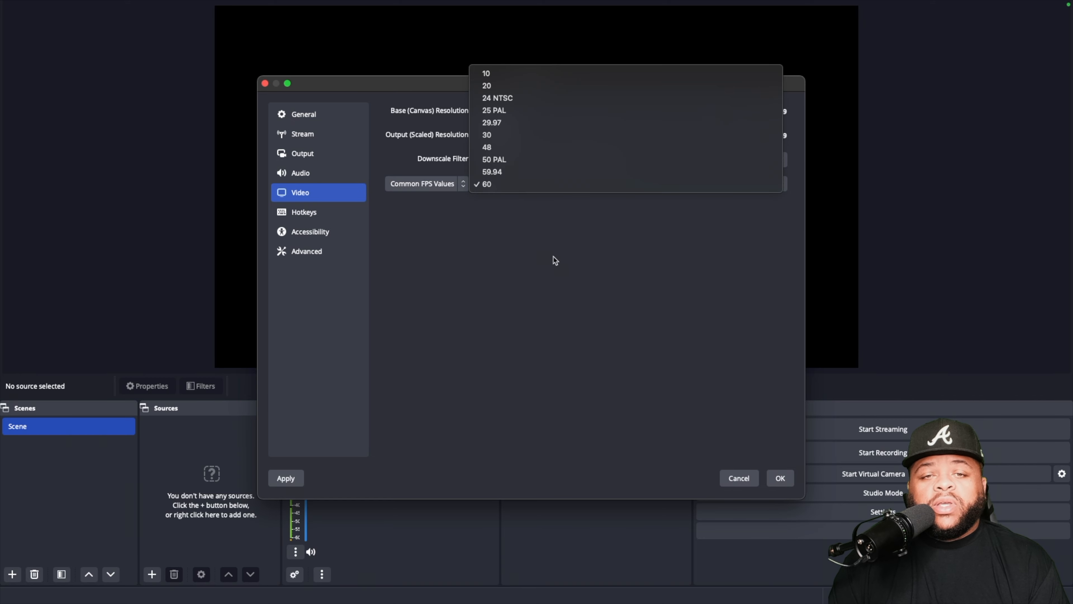
pyautogui.click(528, 216)
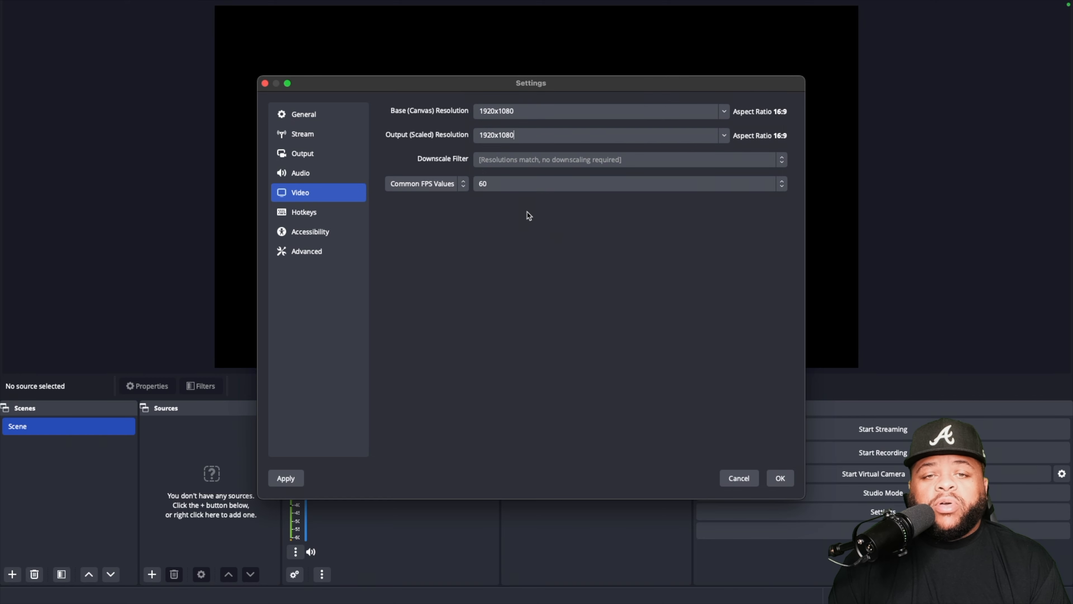
# - Review the assignable hotkeys and the accessibility color options
pyautogui.click(326, 213)
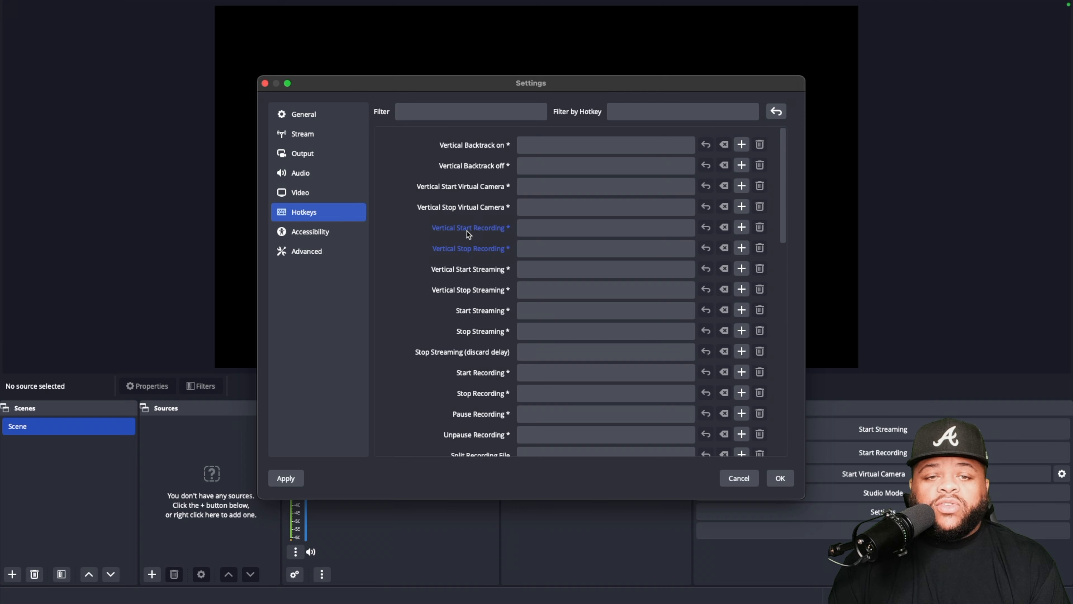
pyautogui.scroll(-15, 468, 234)
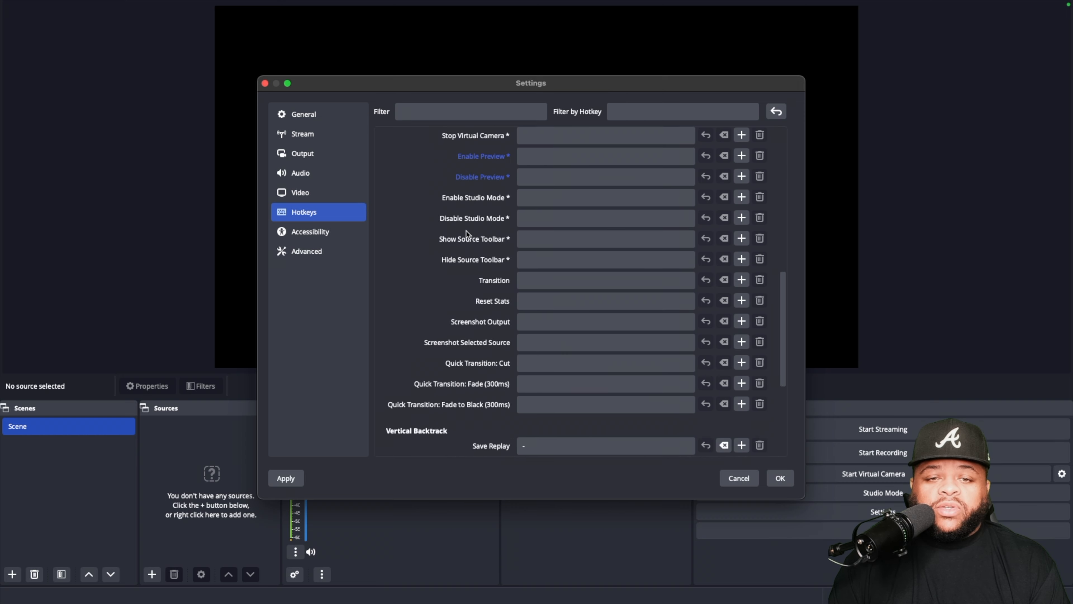
pyautogui.scroll(-5, 467, 233)
pyautogui.click(324, 234)
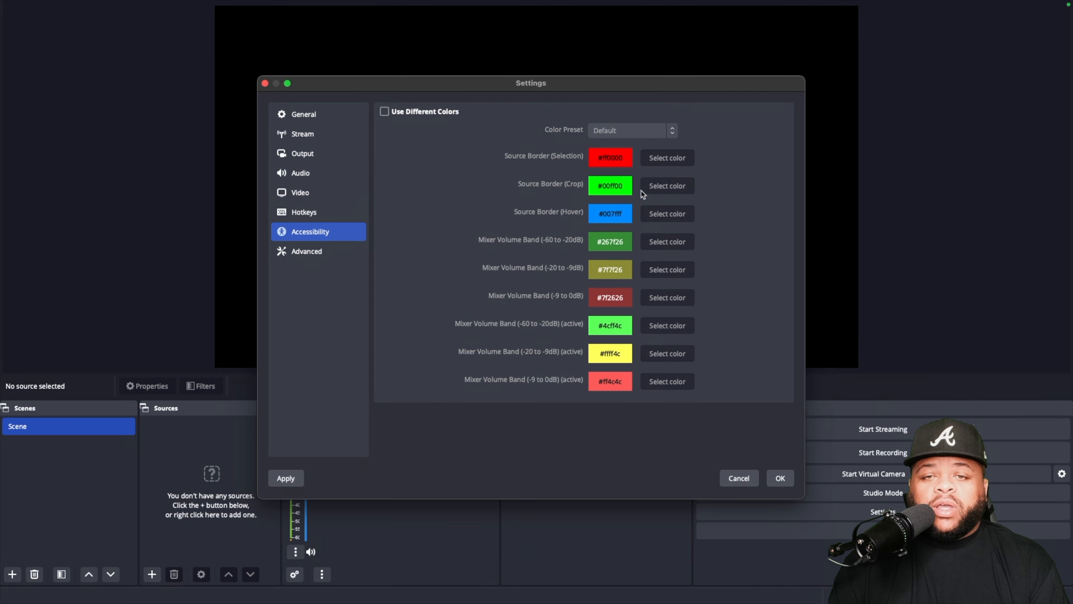
# - Check the color format and color range options in the advanced video settings, keeping the current choices
pyautogui.click(303, 257)
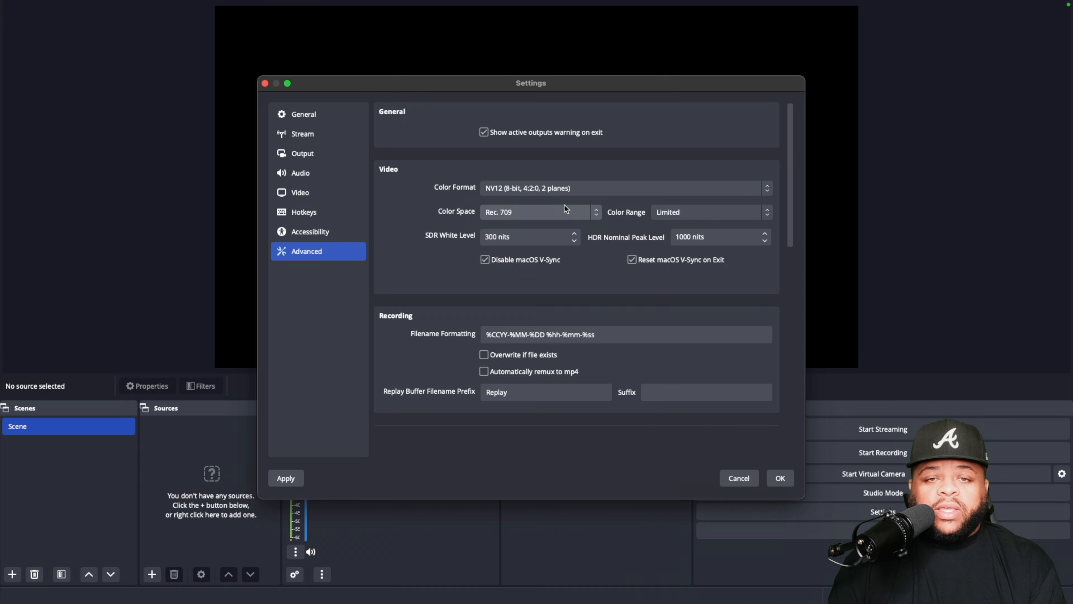
pyautogui.click(561, 192)
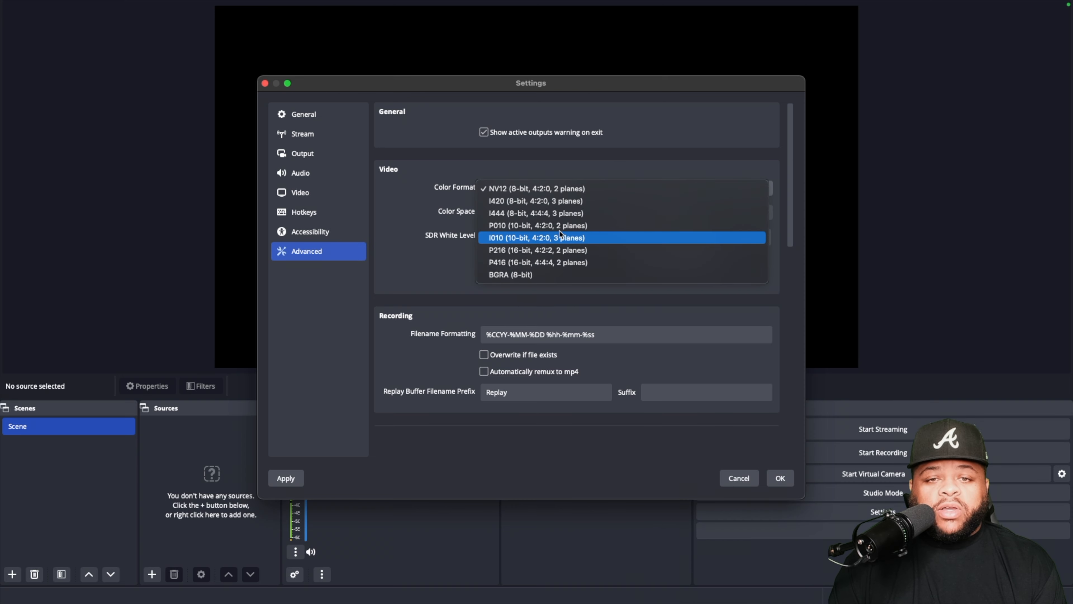
pyautogui.click(425, 203)
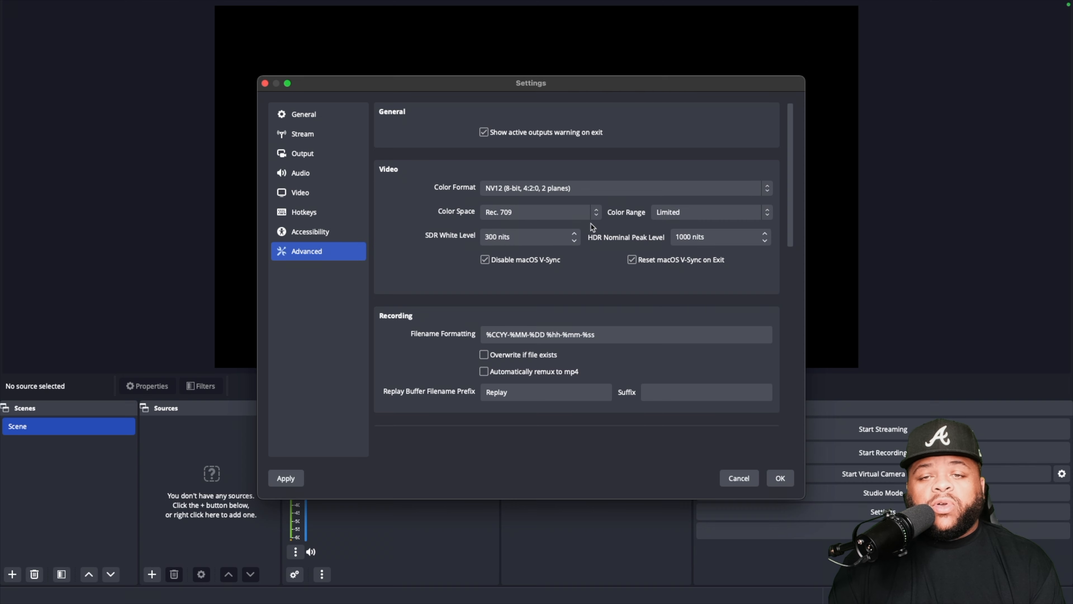
pyautogui.click(666, 214)
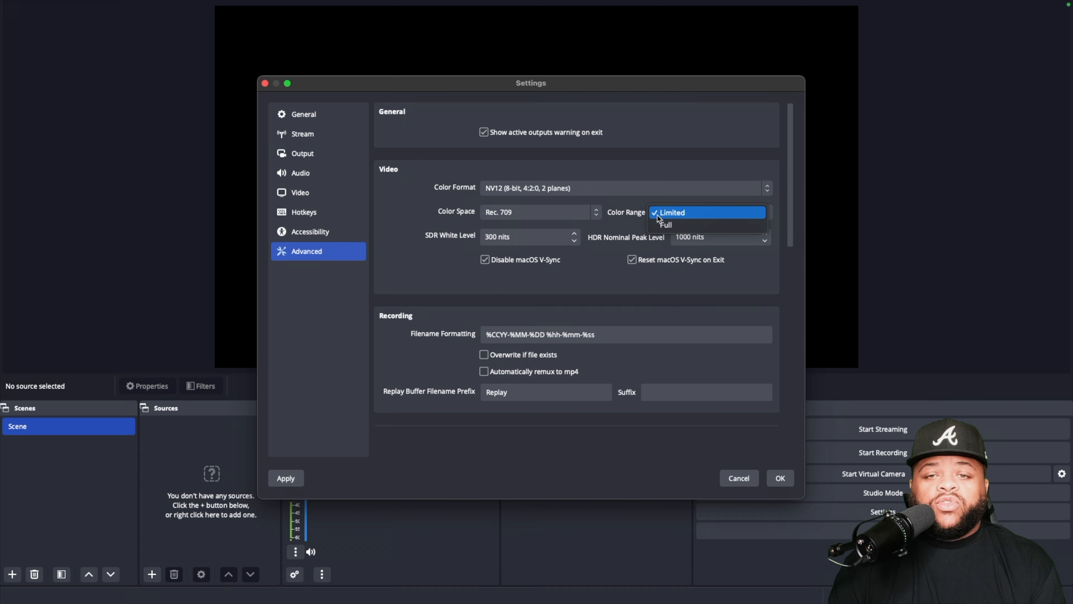
pyautogui.click(641, 219)
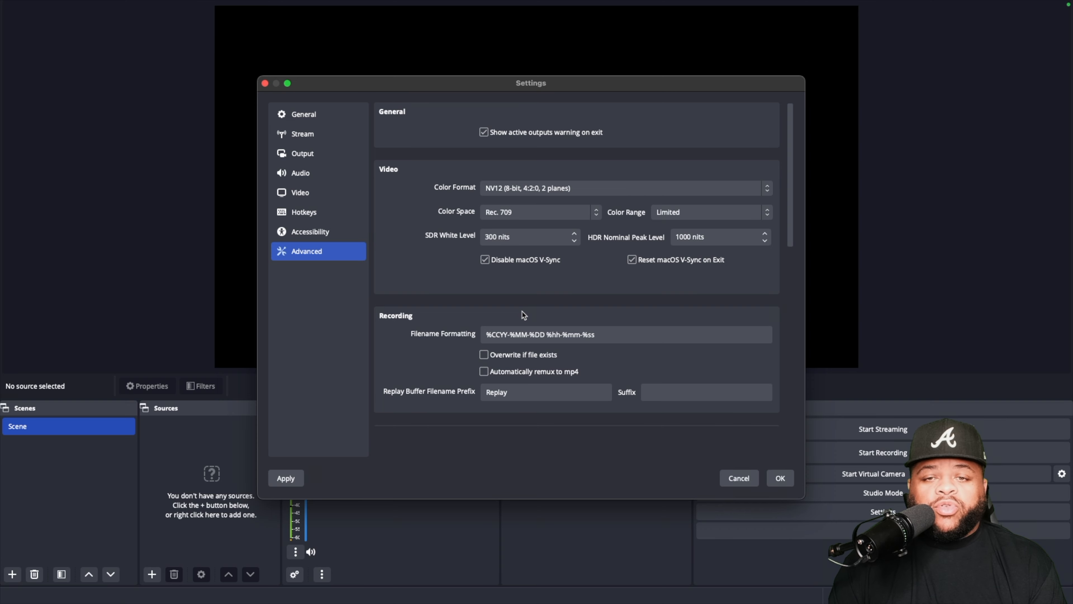
# - Review the advanced stream delay, reconnect and network options, and save all the settings
pyautogui.scroll(-10, 522, 311)
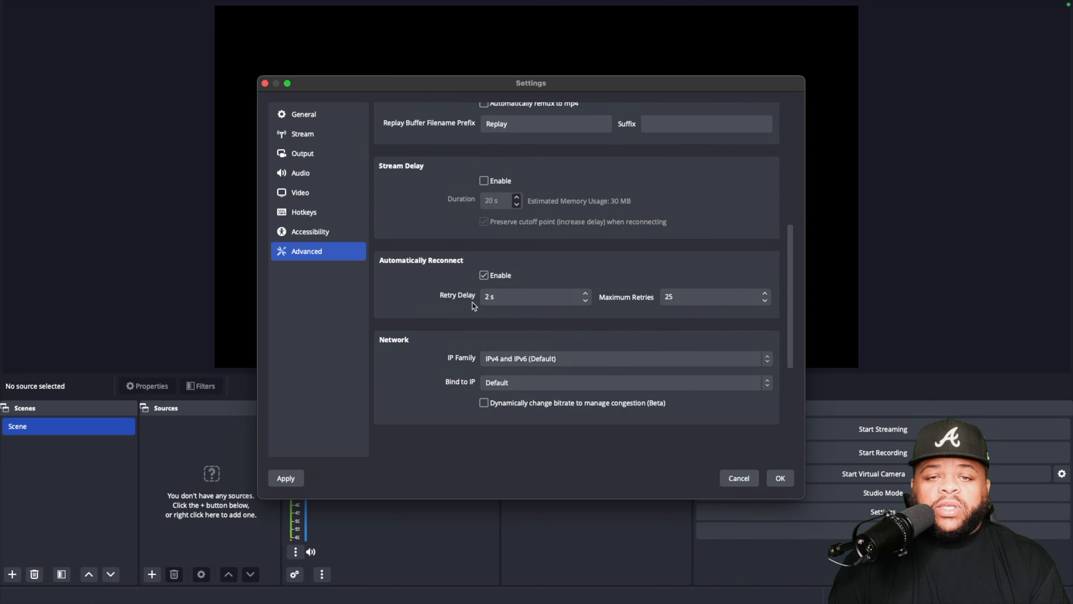
pyautogui.scroll(10, 474, 305)
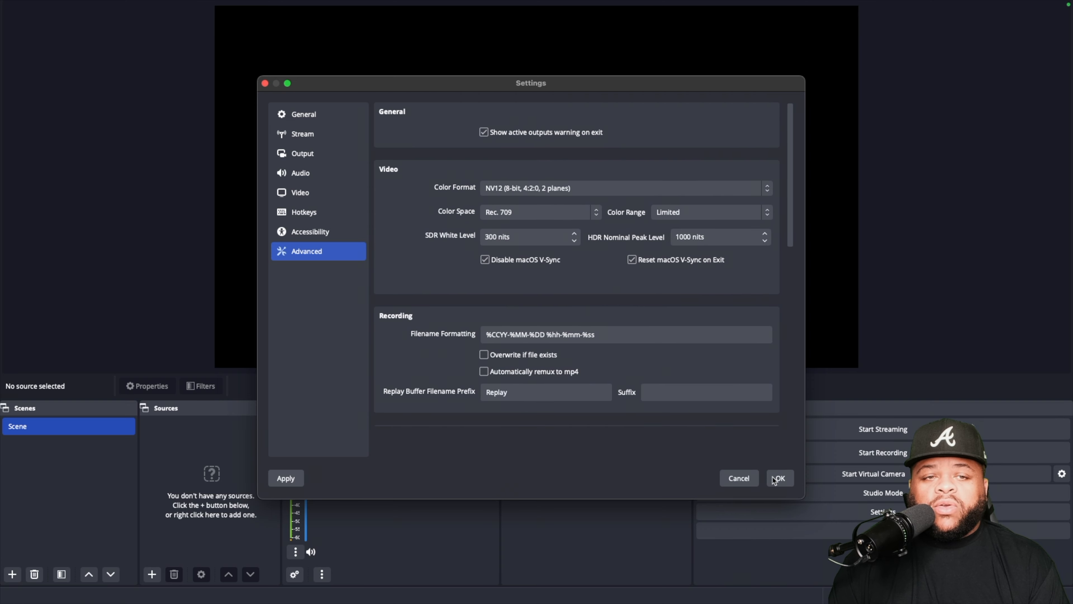
pyautogui.click(778, 479)
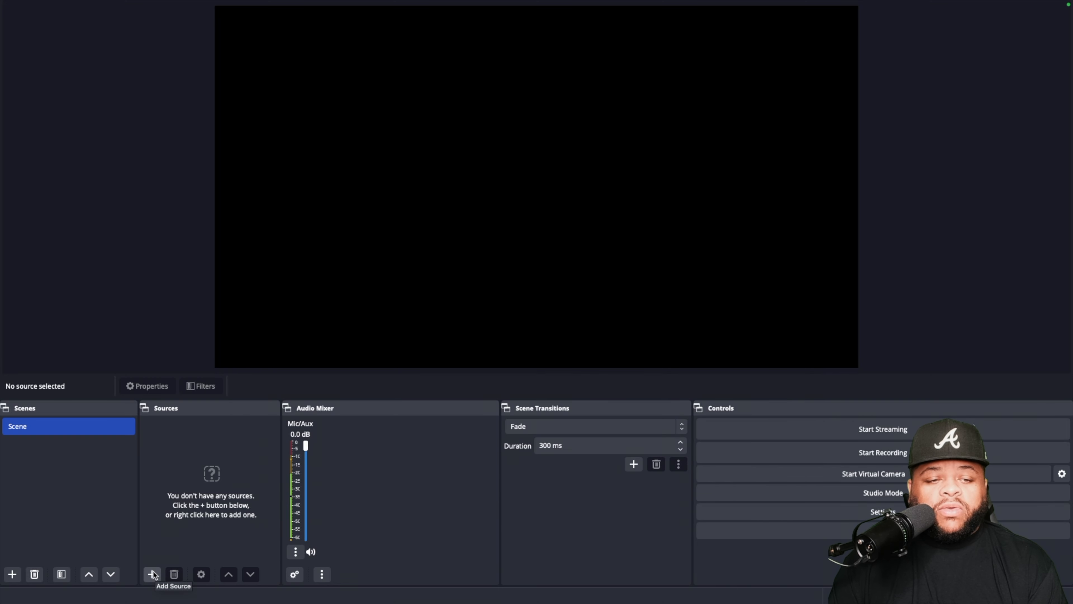
# - Add a video capture device source named xbox that uses the Elgato HD60 X
pyautogui.click(151, 574)
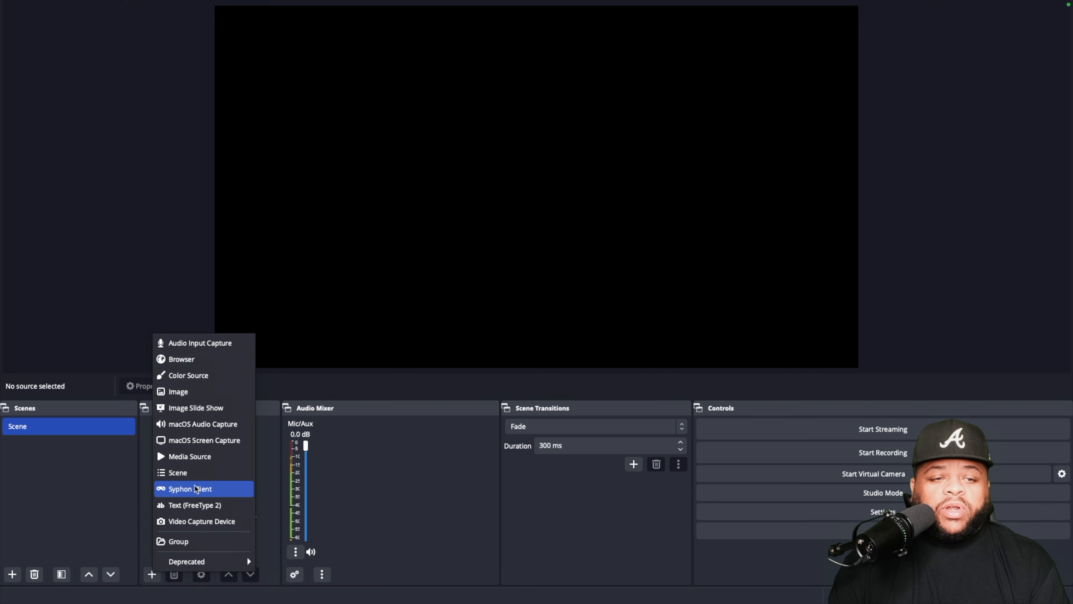
pyautogui.click(206, 524)
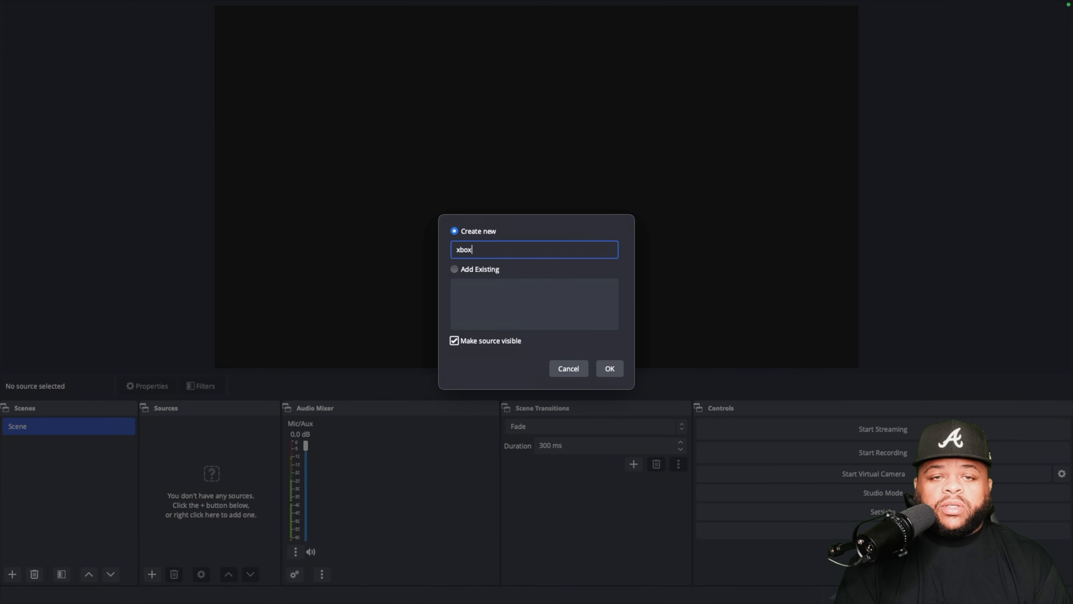
pyautogui.click(616, 374)
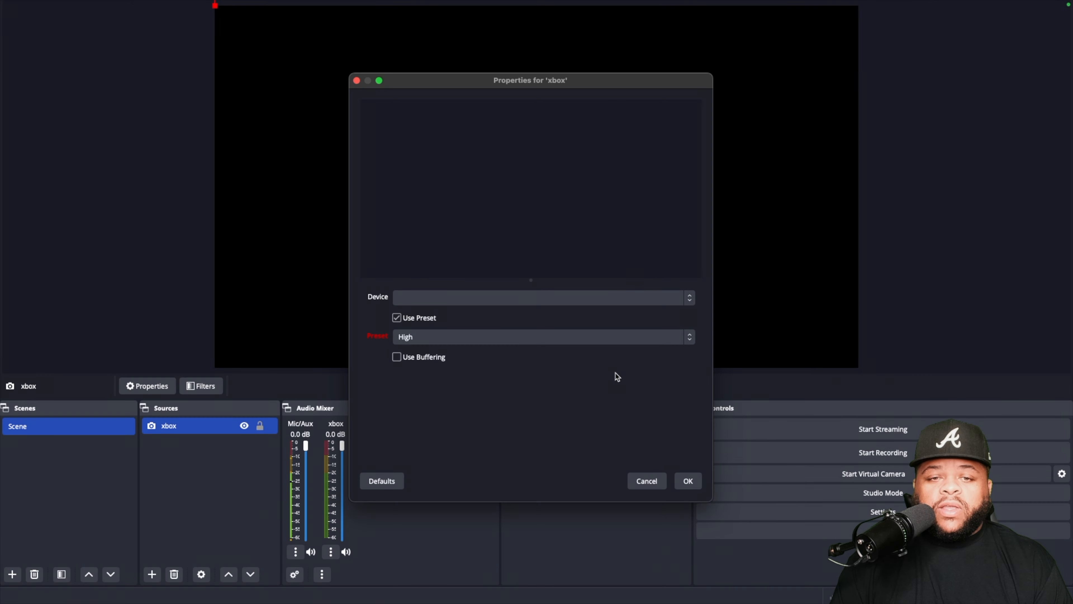
pyautogui.click(486, 296)
pyautogui.click(477, 333)
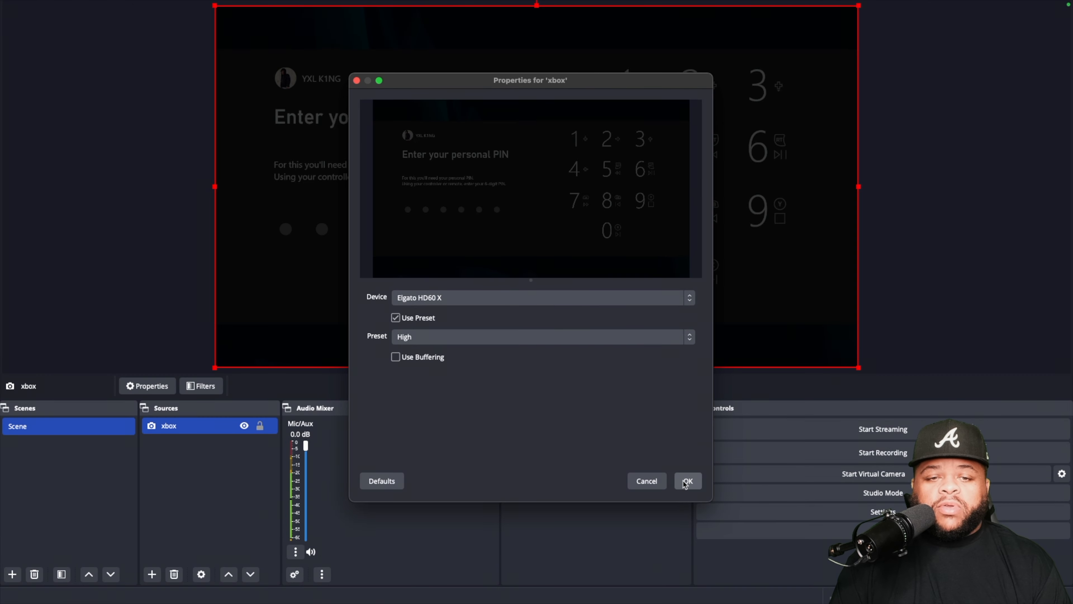
pyautogui.click(687, 482)
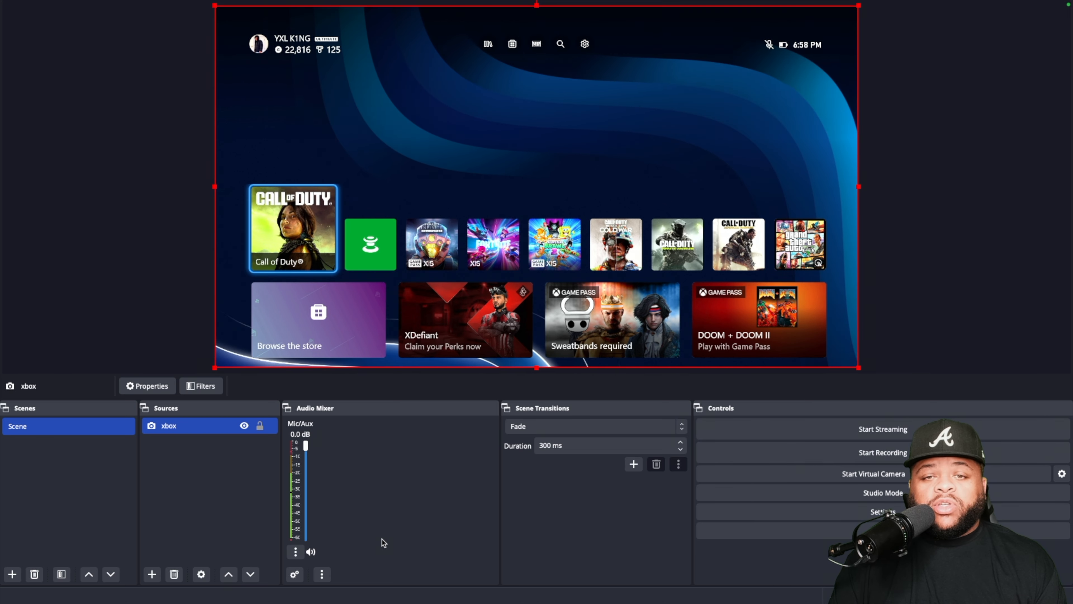
# - Add a new macOS Screen Capture source with its default name to the scene
pyautogui.click(151, 578)
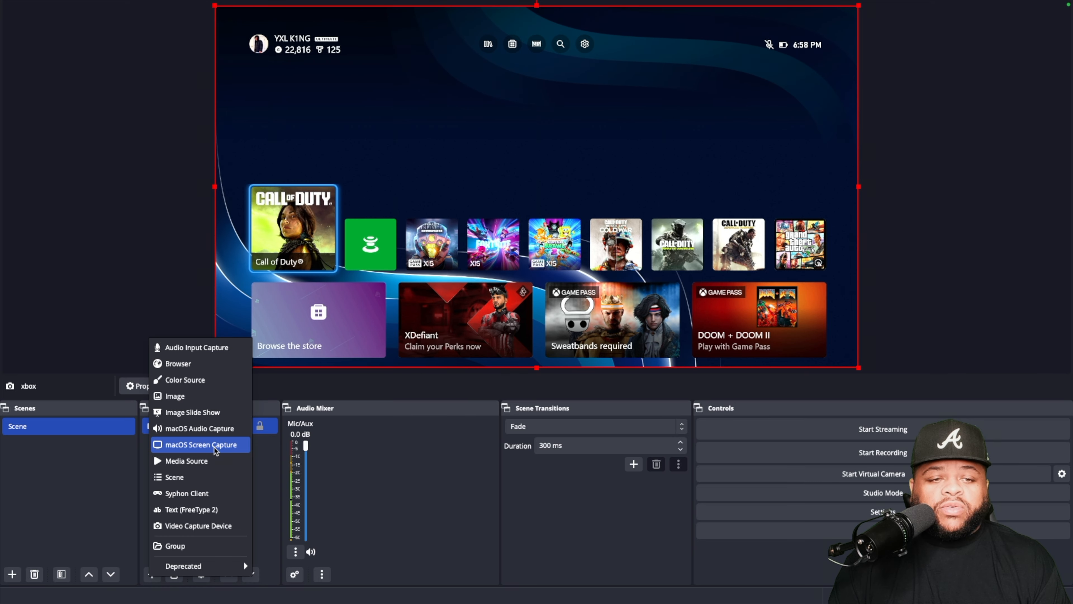
pyautogui.click(191, 446)
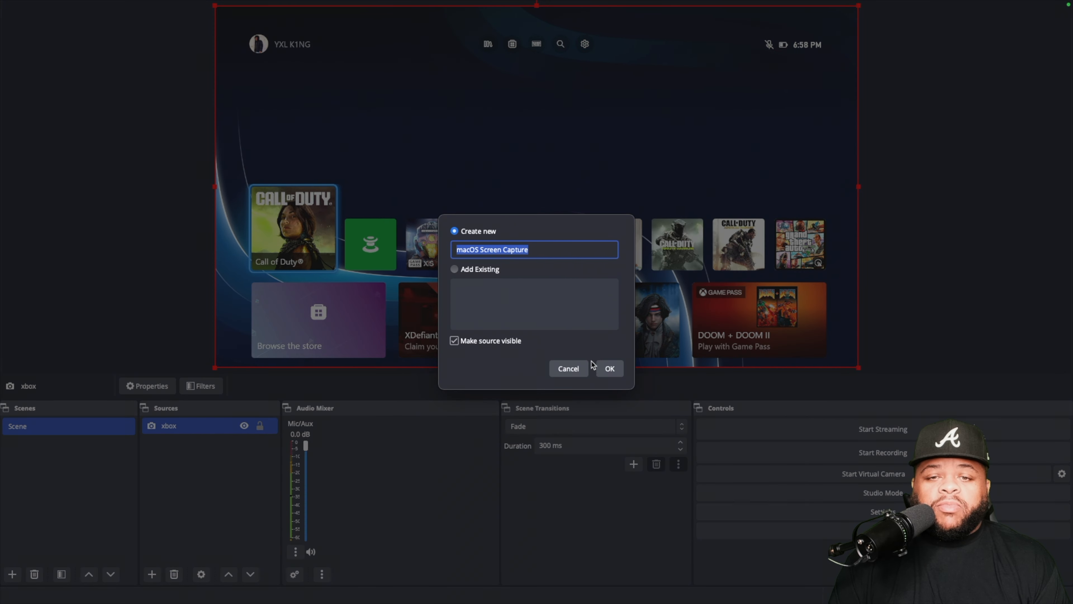
pyautogui.click(609, 368)
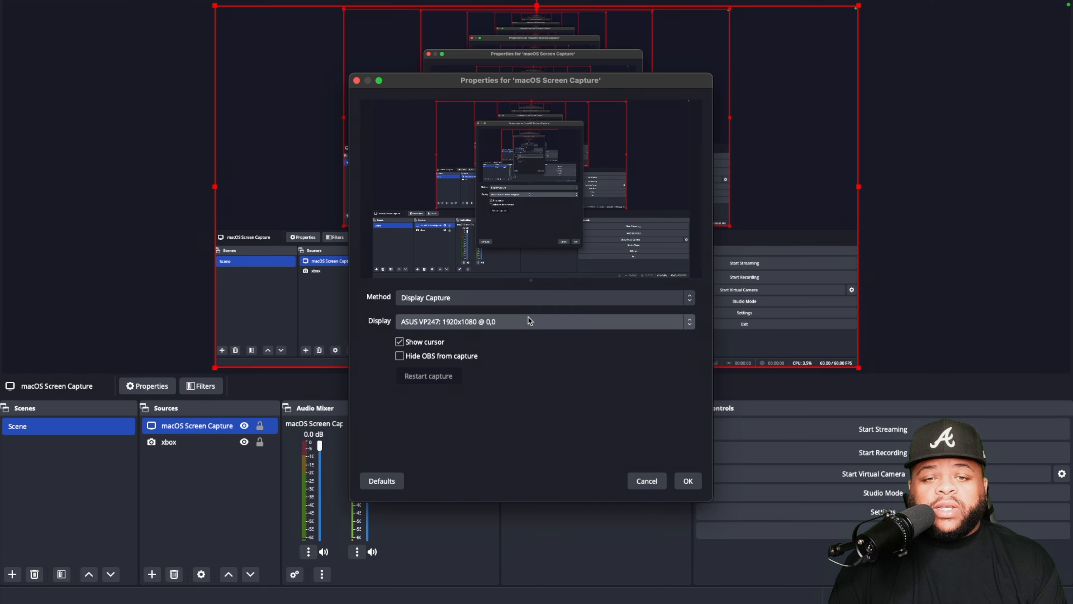
# - Try the E320i-A0 and Built-in Retina Display as the display captured by the macOS Screen Capture source
pyautogui.click(529, 323)
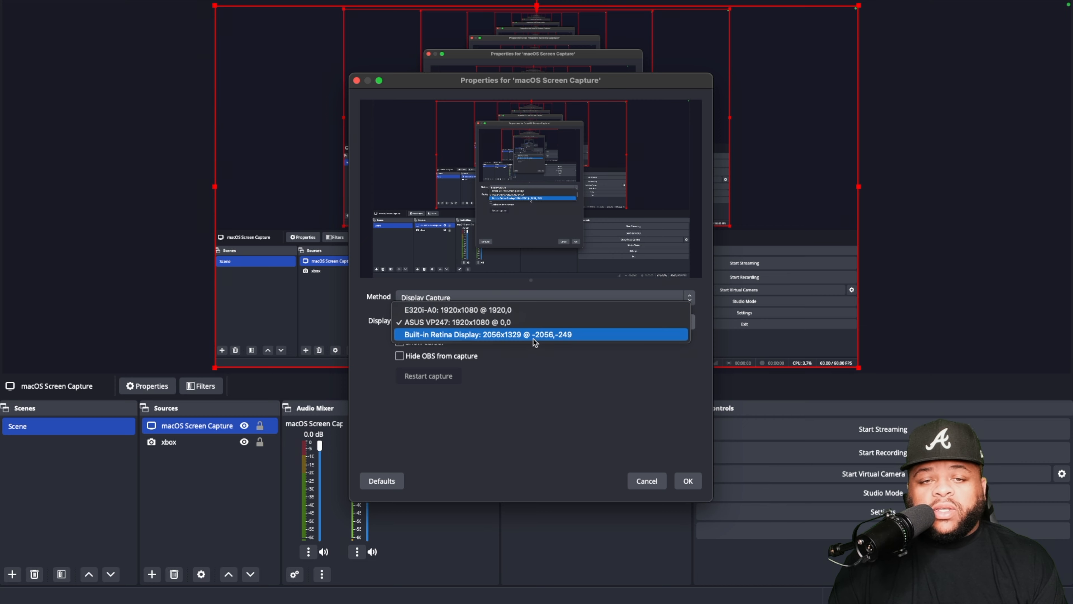
pyautogui.click(532, 322)
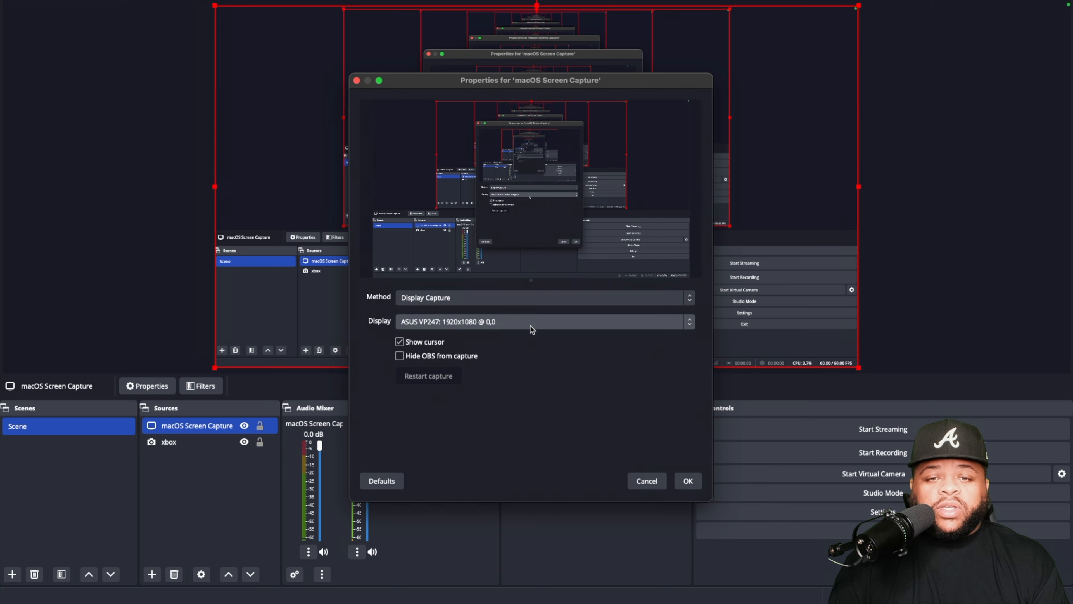
pyautogui.click(532, 330)
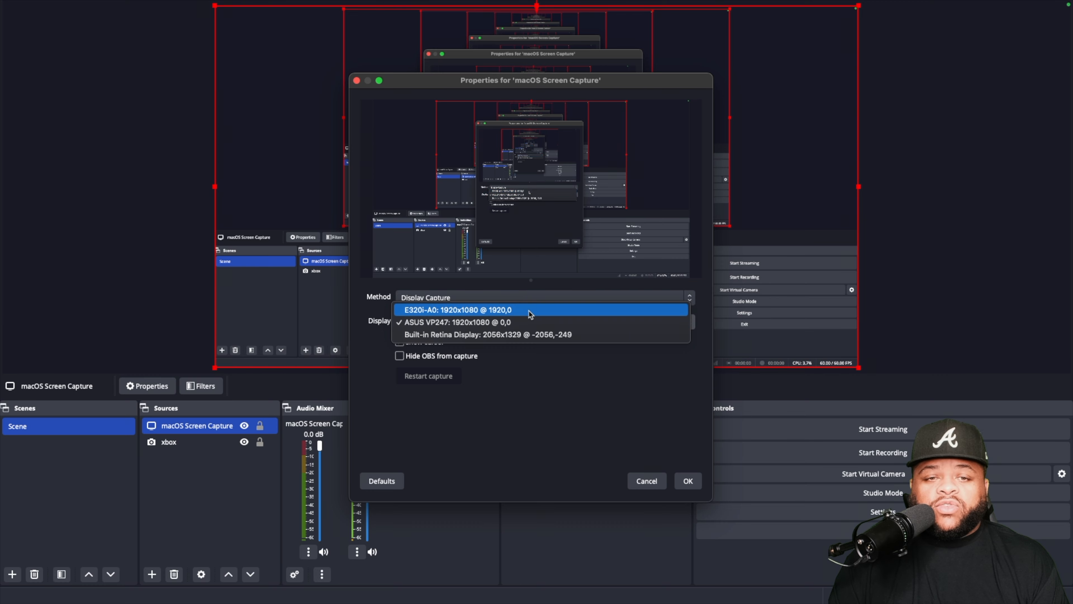
pyautogui.click(531, 313)
pyautogui.click(527, 324)
pyautogui.click(526, 348)
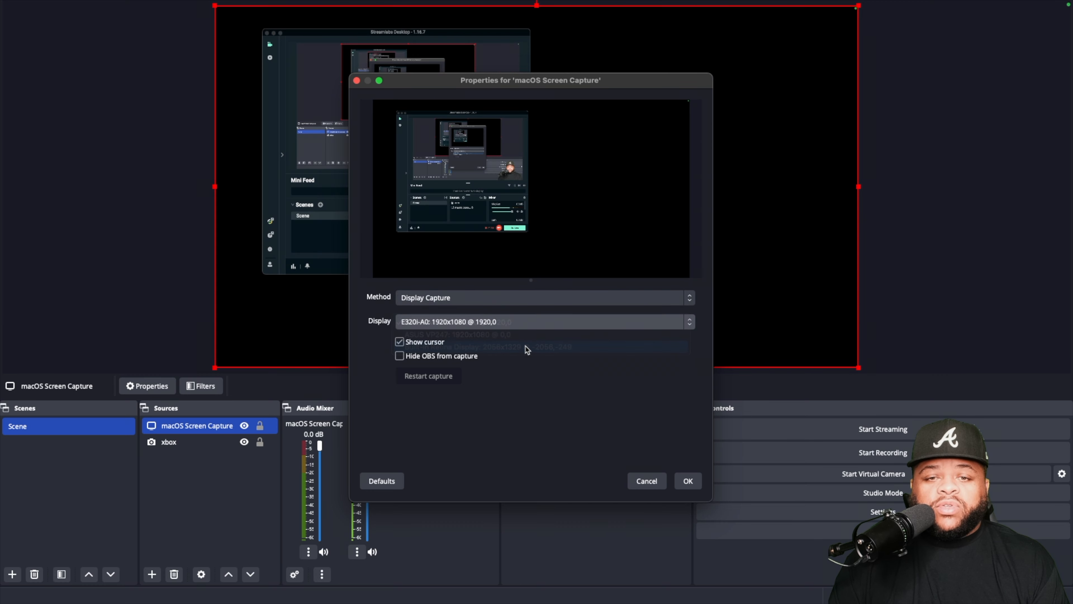
pyautogui.click(527, 326)
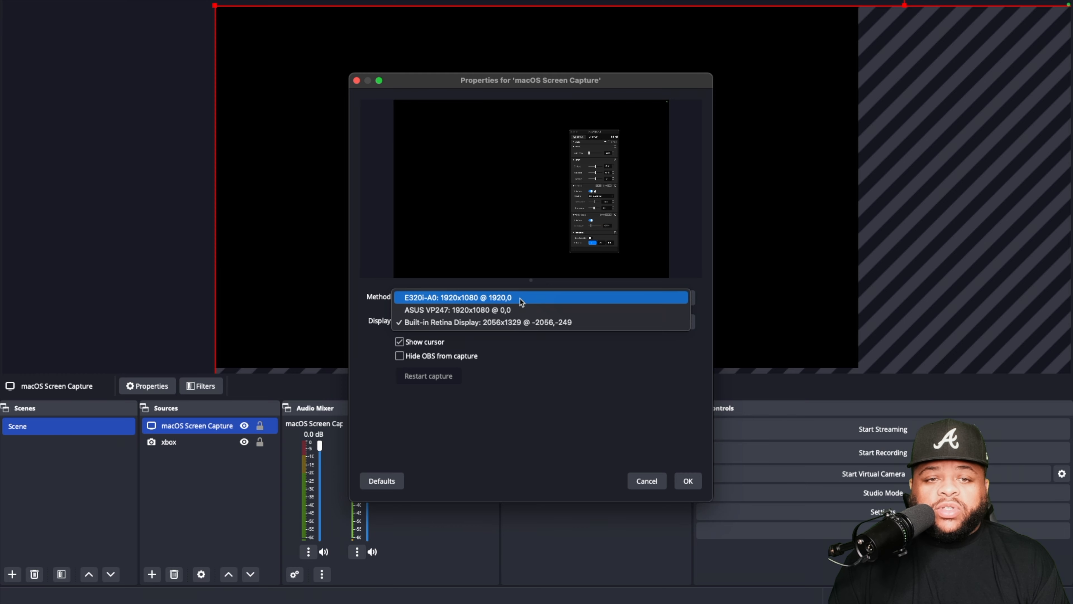
pyautogui.click(522, 298)
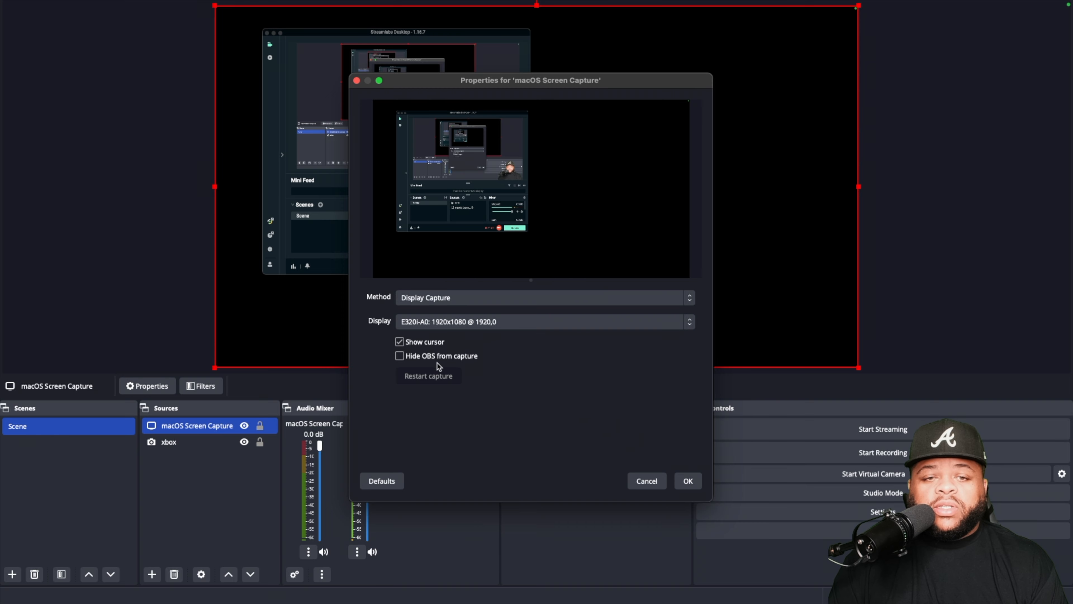
# - Check the capture methods, keep Display Capture, set the display to ASUS VP247: 1920x1080 and confirm the source properties
pyautogui.click(460, 300)
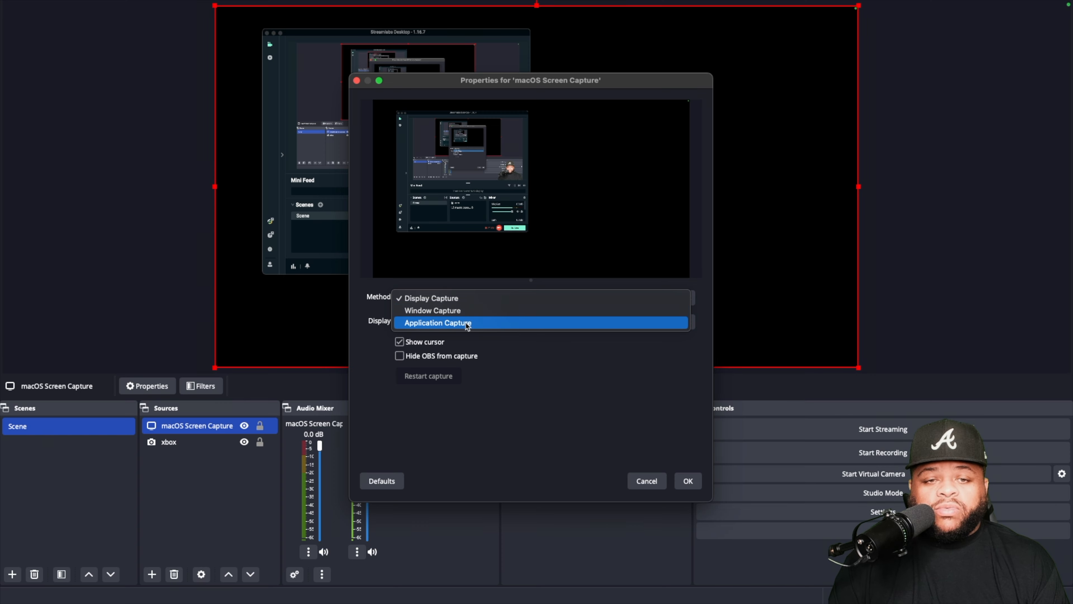
pyautogui.click(375, 430)
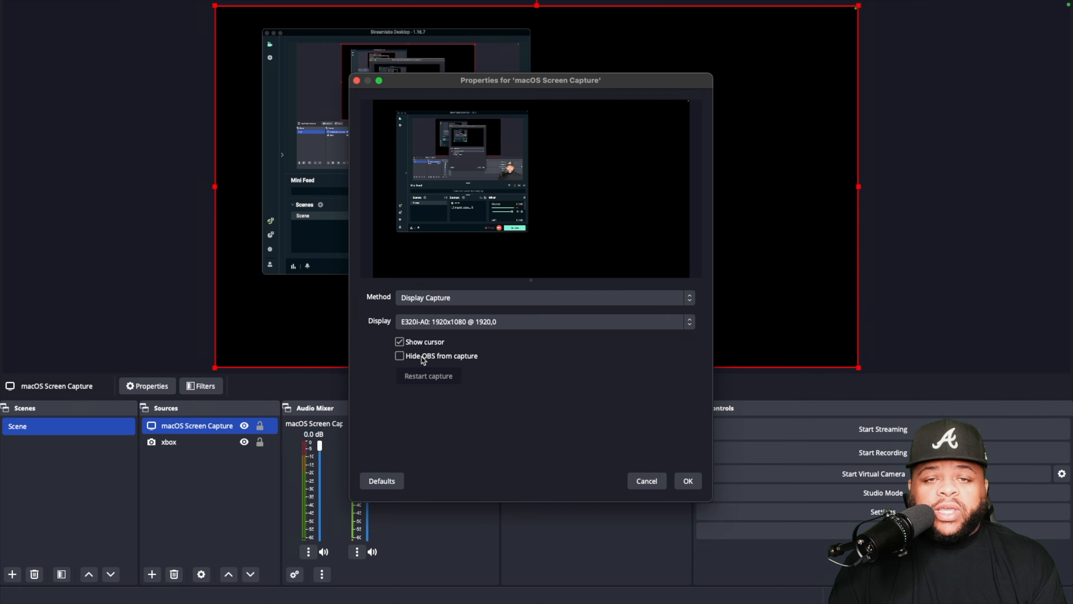
pyautogui.click(427, 326)
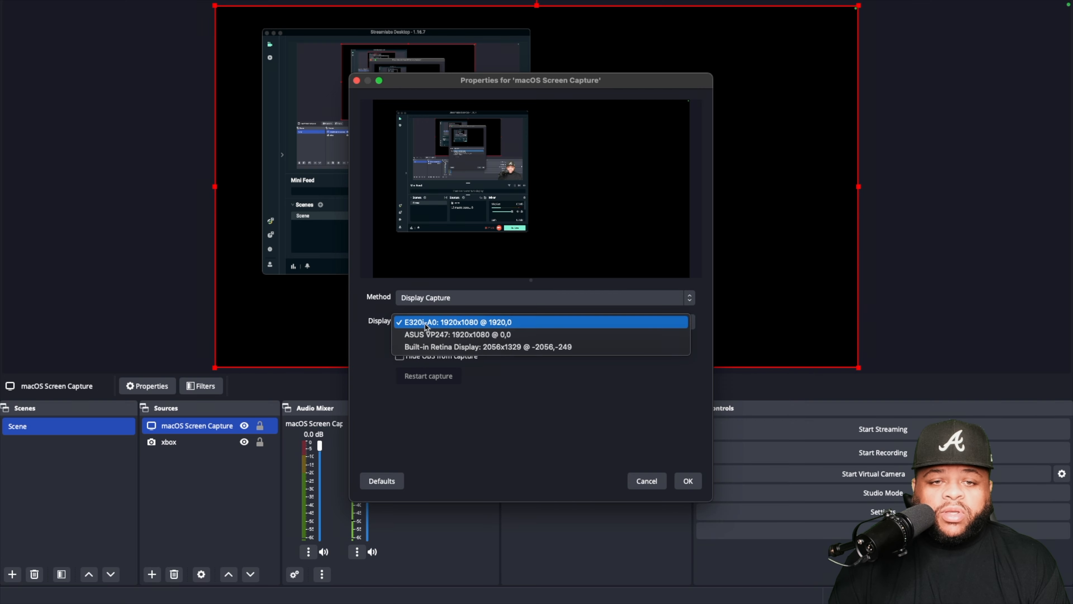
pyautogui.click(428, 334)
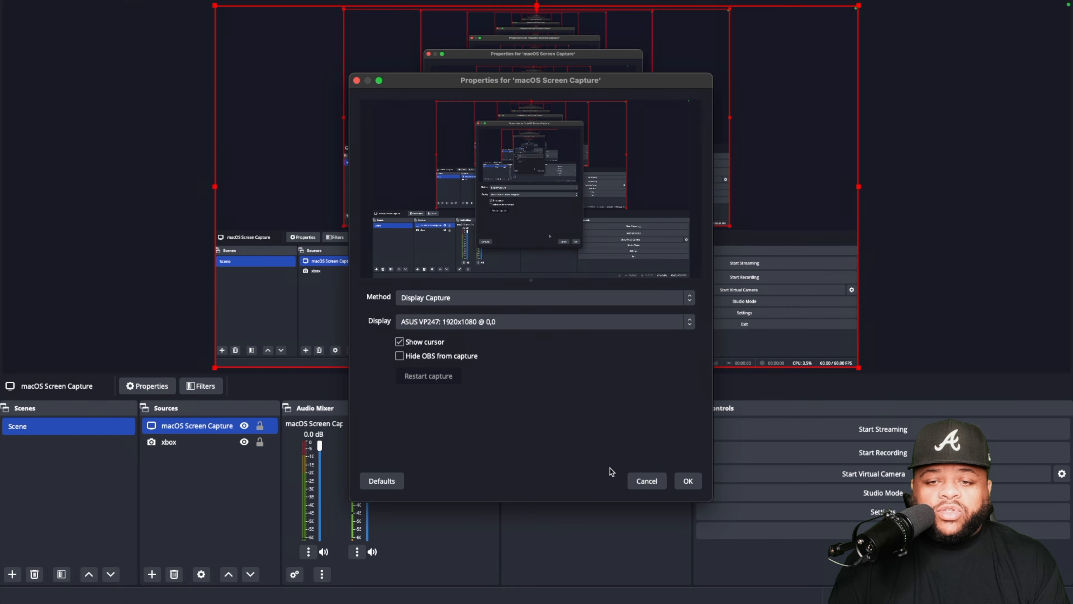
pyautogui.click(688, 481)
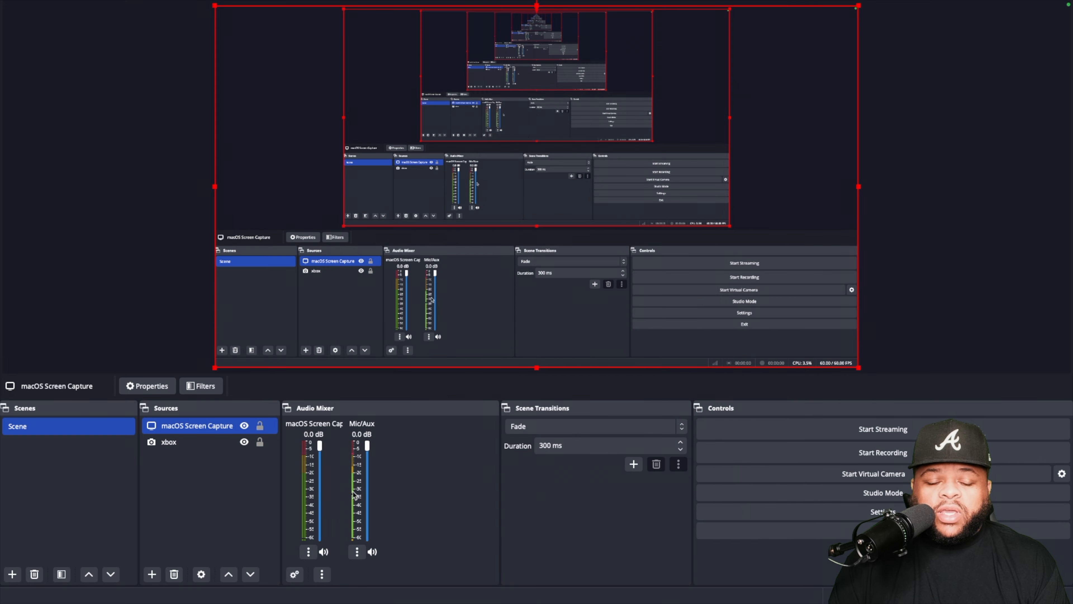
# - Hide the macOS Screen Capture source and add a video capture device source named cam that uses the FaceTime HD Camera
pyautogui.click(244, 426)
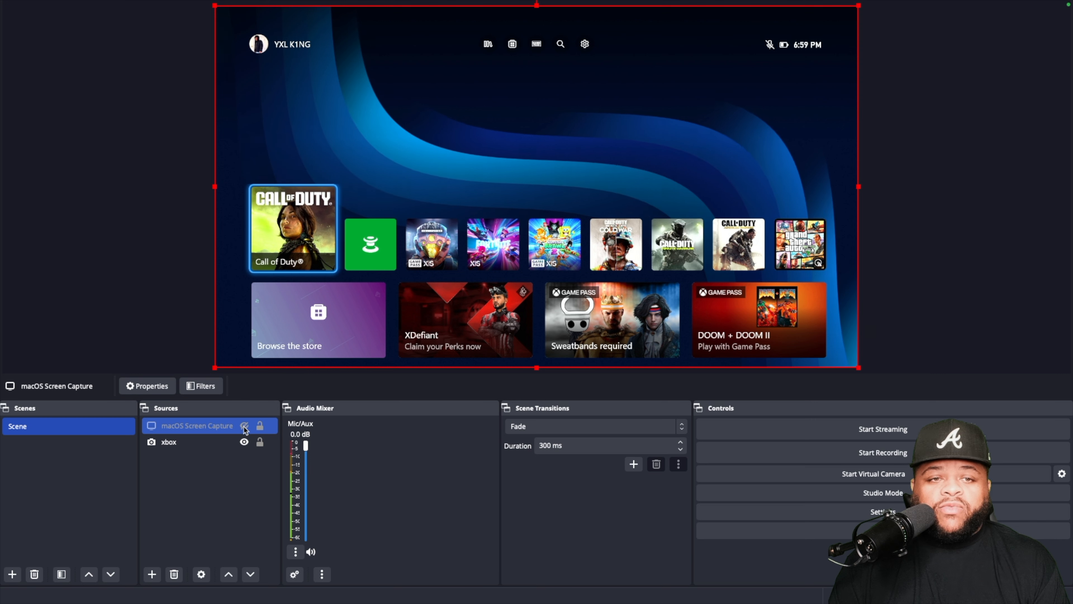
pyautogui.click(152, 573)
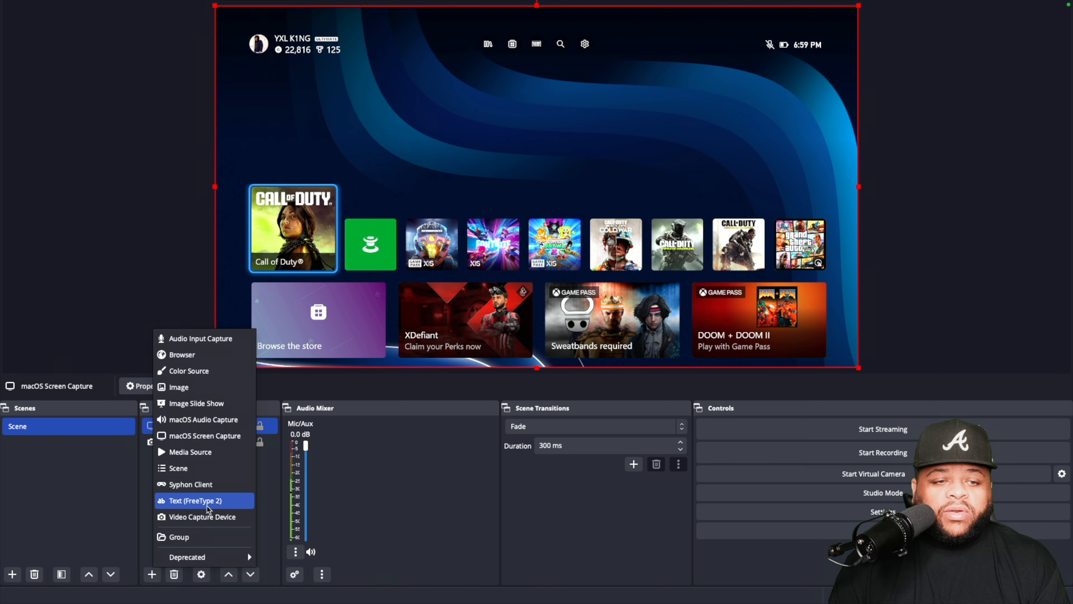
pyautogui.click(197, 516)
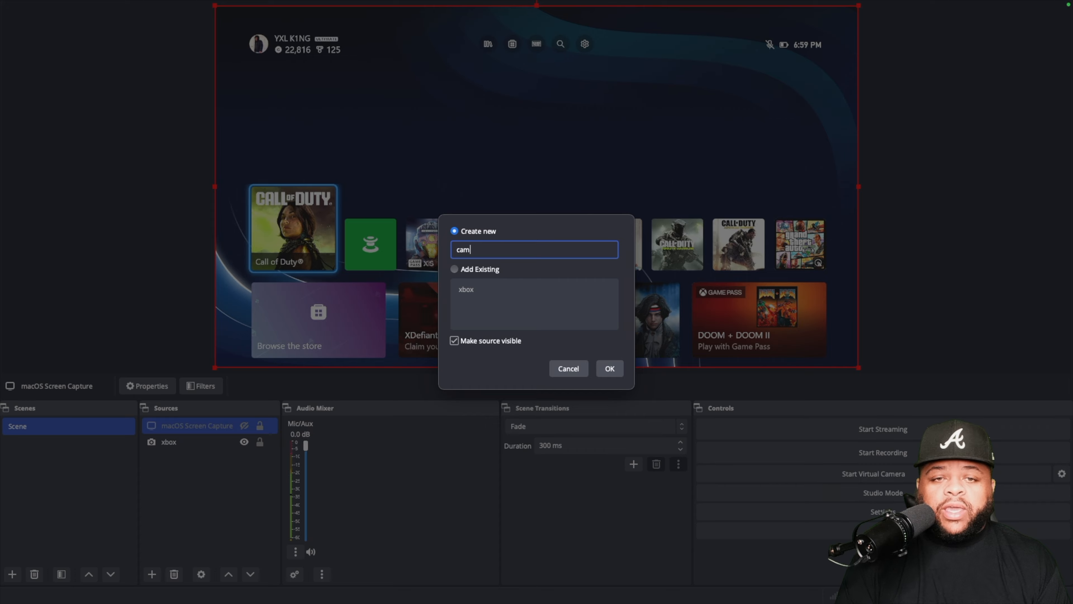
pyautogui.click(609, 369)
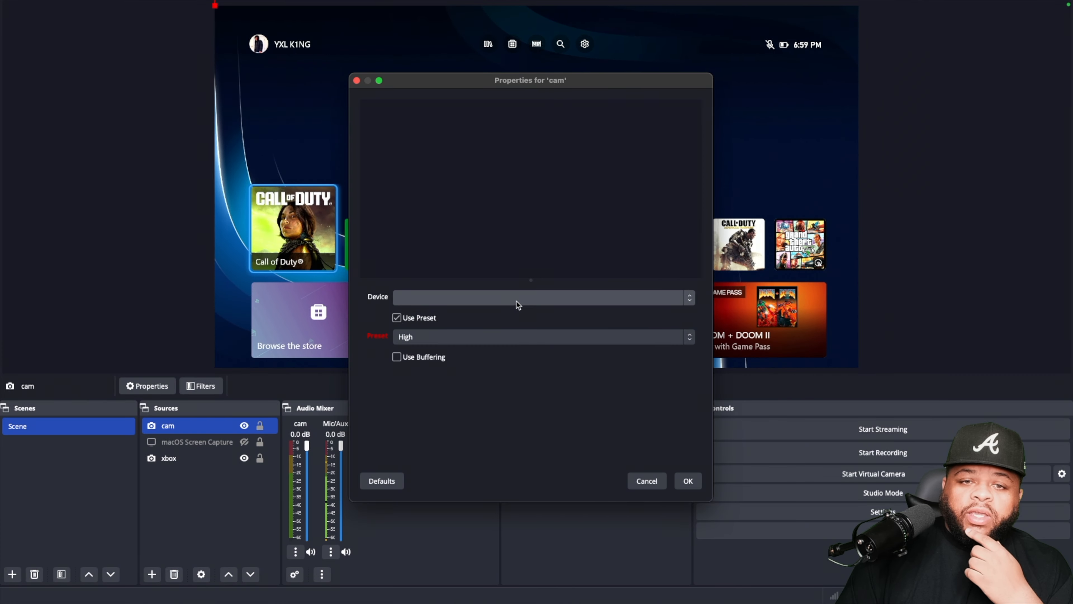
pyautogui.click(518, 299)
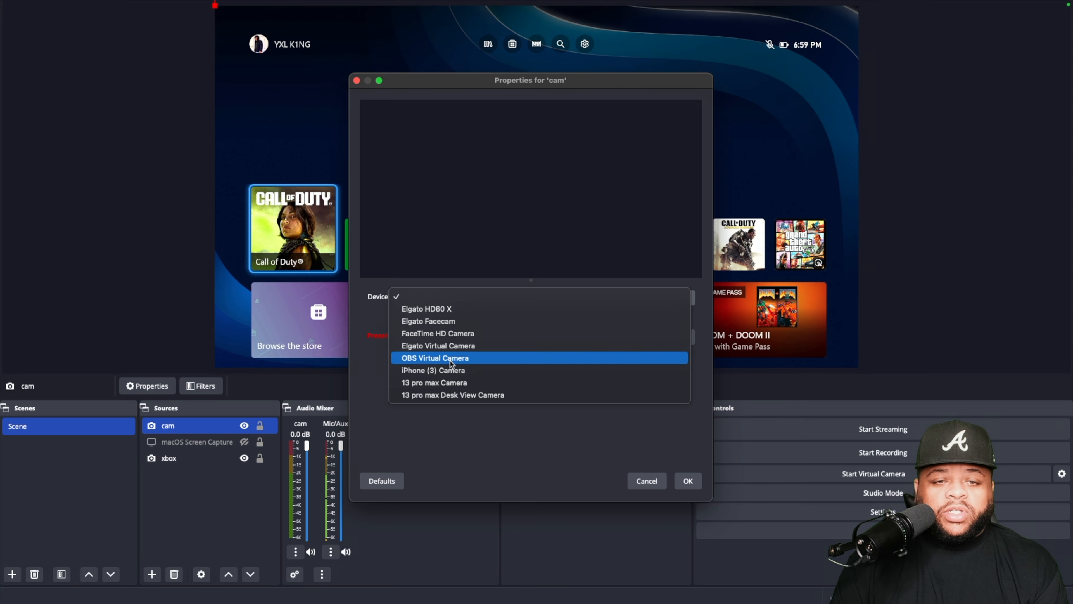
pyautogui.click(457, 337)
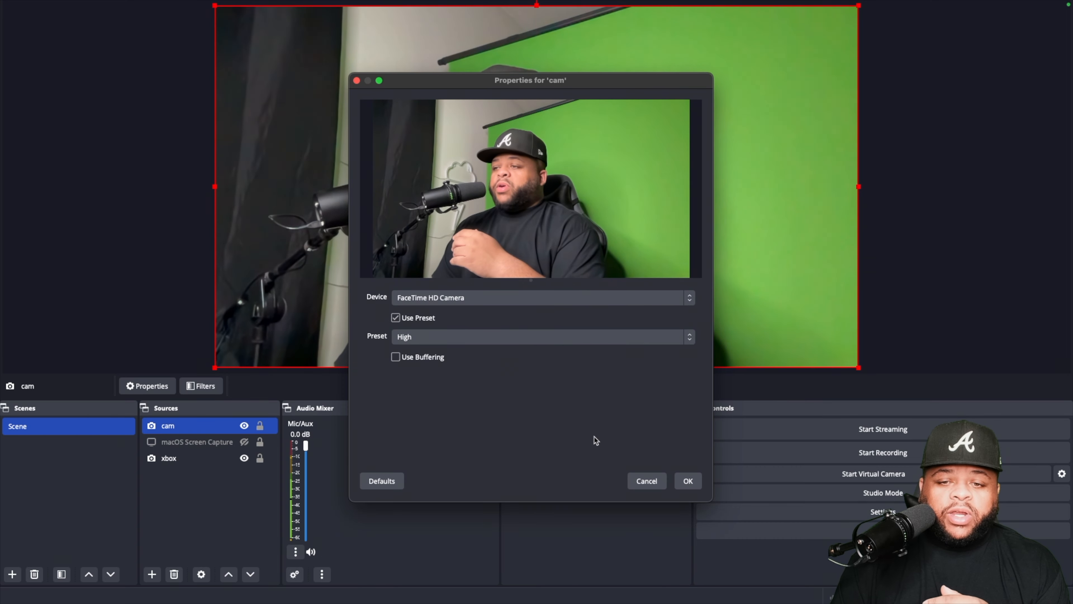
pyautogui.click(687, 481)
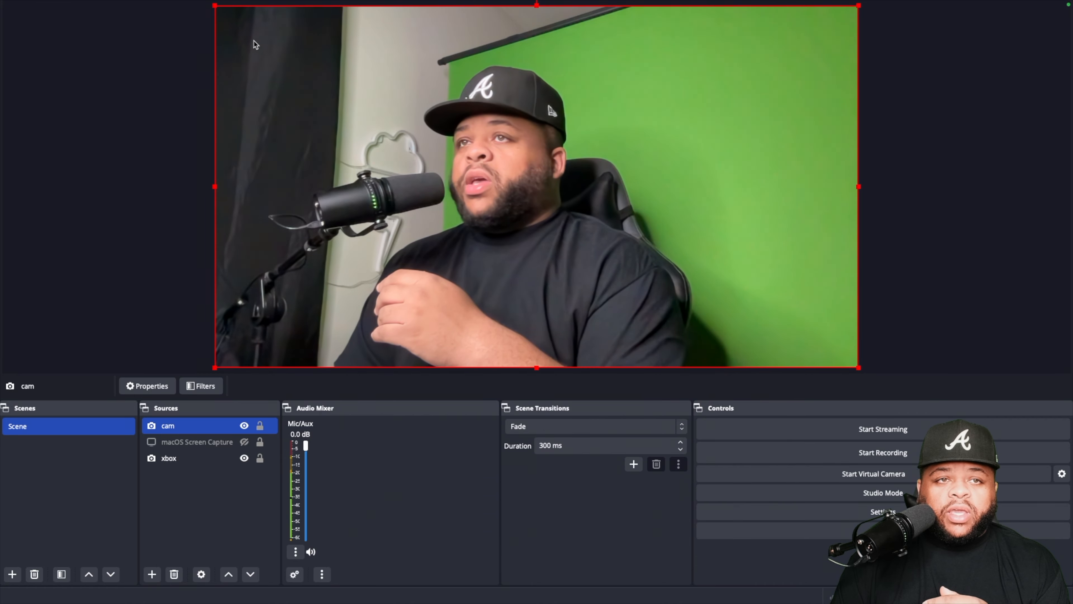
# - Shrink cam into an overlay midway up the canvas's right edge, about 1445 px from the left edge, with macOS Screen Capture hidden
pyautogui.moveTo(219, 11); pyautogui.dragTo(699, 278)
pyautogui.moveTo(793, 332); pyautogui.dragTo(797, 195)
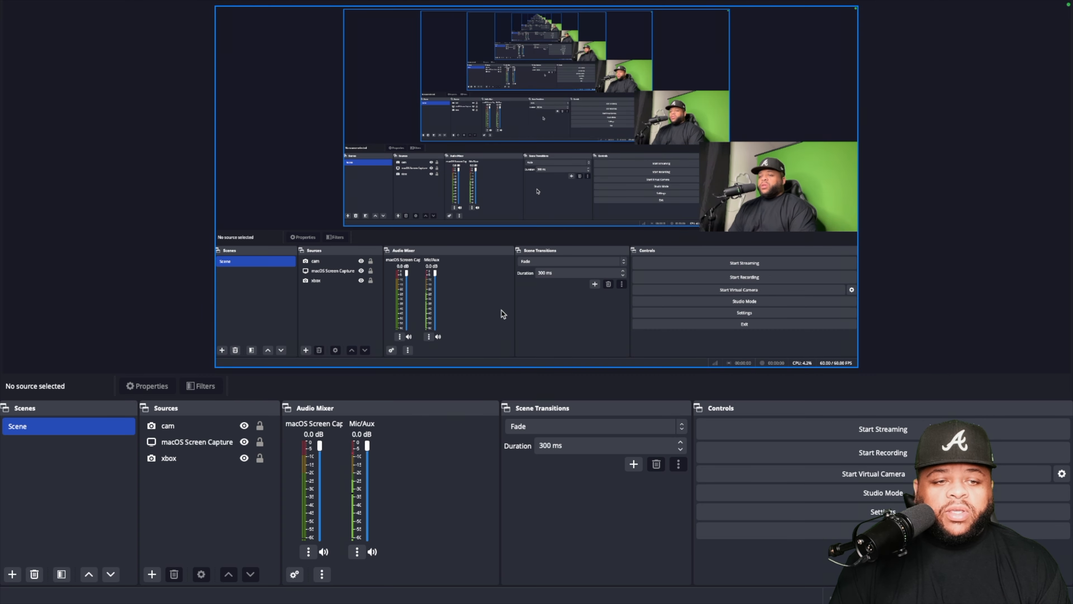
pyautogui.click(235, 459)
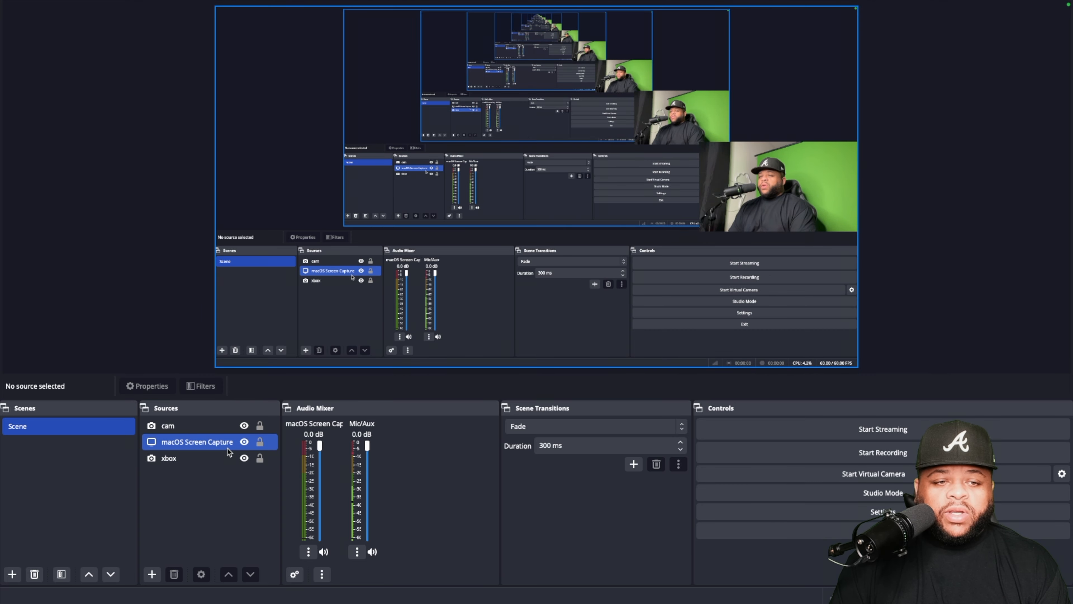
pyautogui.click(246, 443)
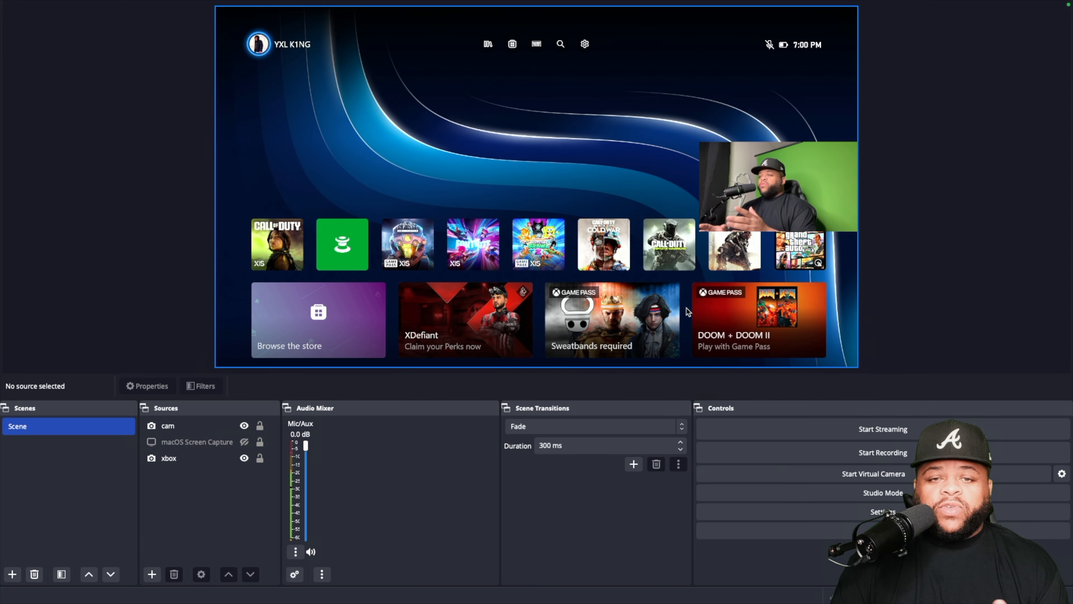
pyautogui.click(850, 196)
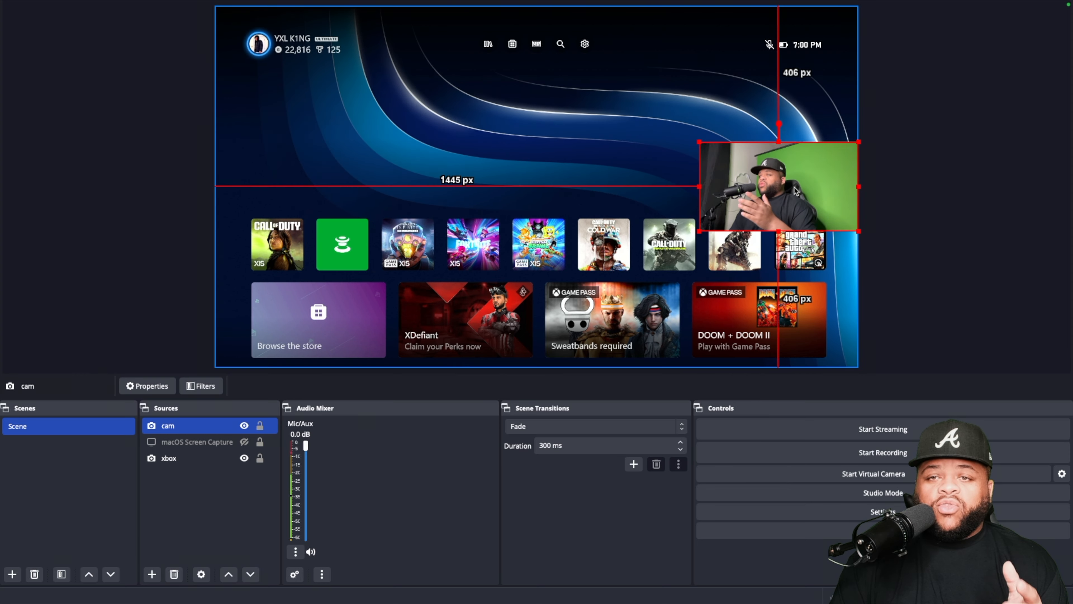
pyautogui.click(419, 199)
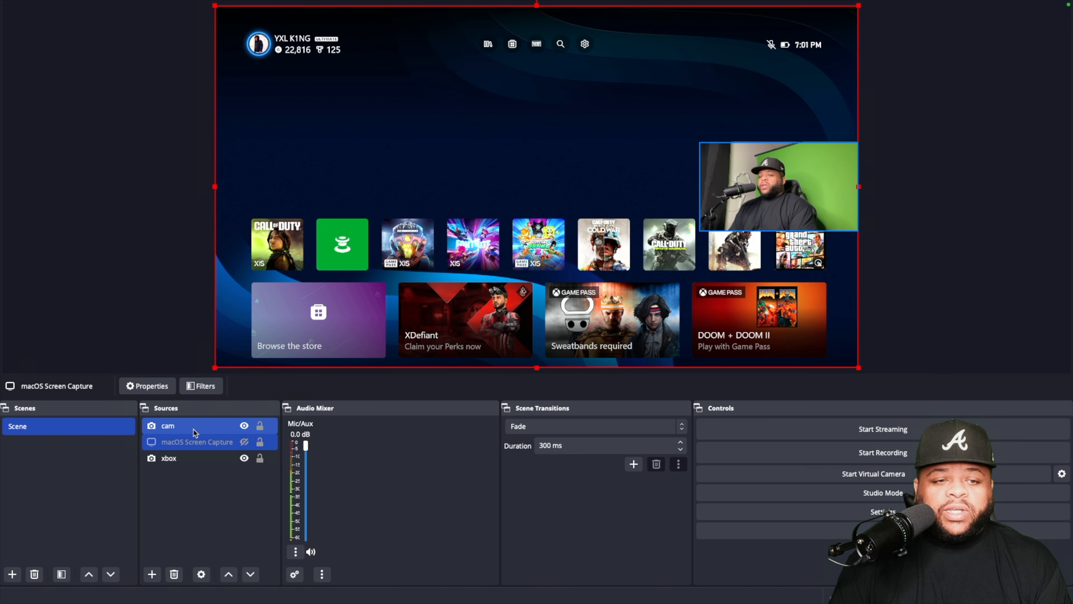
# - Reorder the sources as cam, xbox, macOS Screen Capture, and toggle the cam source's visibility
pyautogui.moveTo(198, 458); pyautogui.dragTo(200, 424)
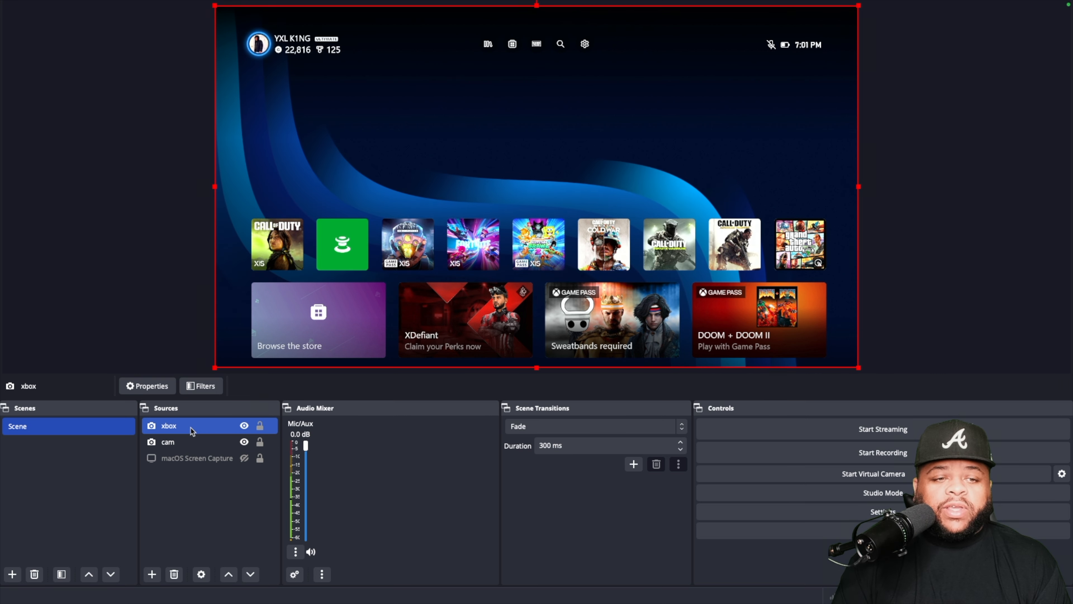
pyautogui.moveTo(191, 442); pyautogui.dragTo(202, 423)
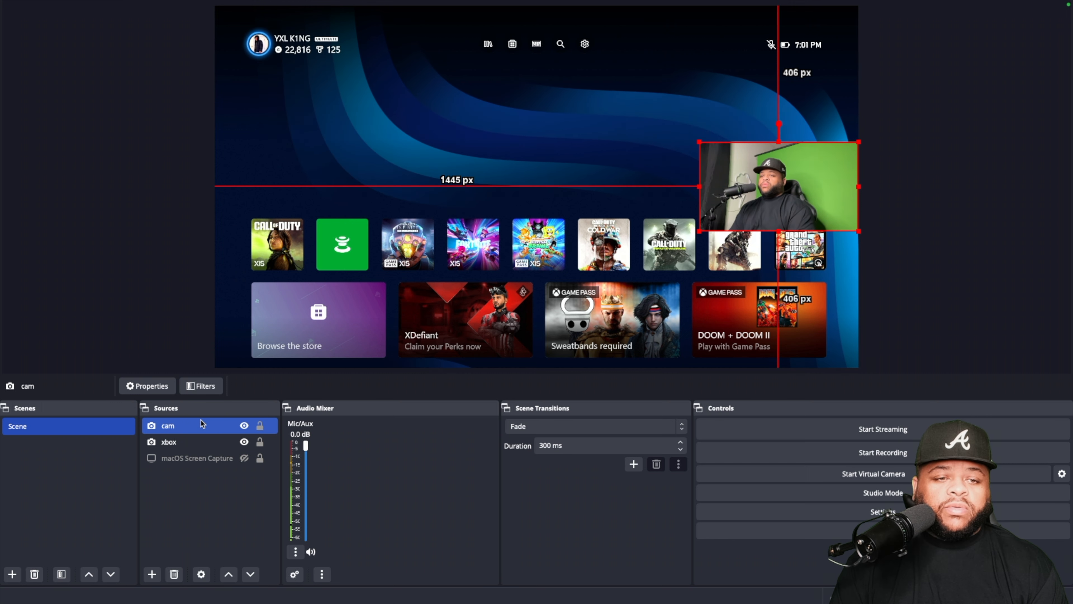
pyautogui.click(244, 425)
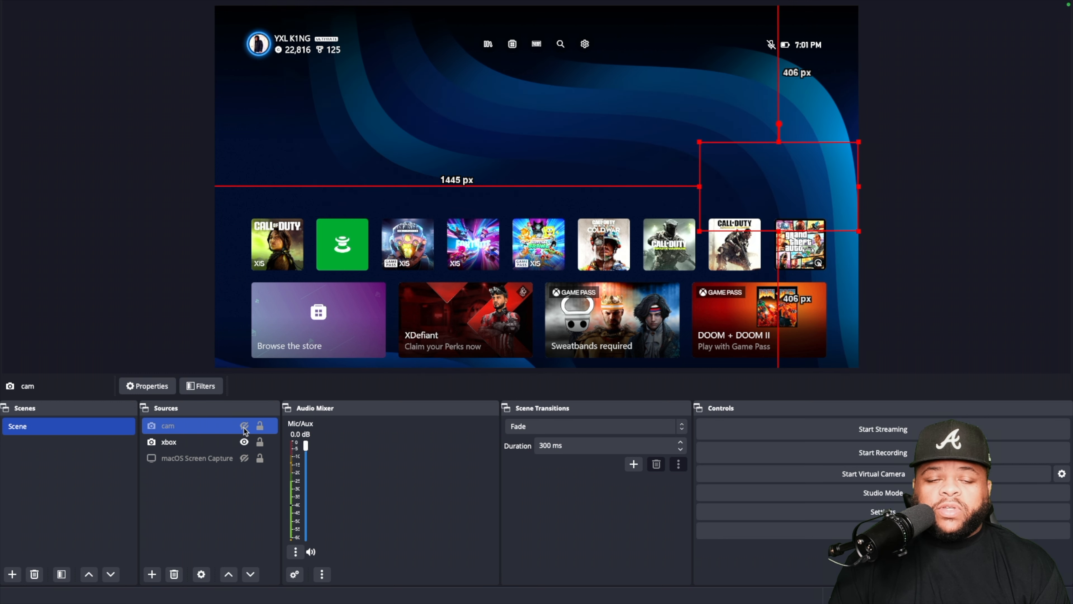
pyautogui.click(244, 426)
pyautogui.click(244, 425)
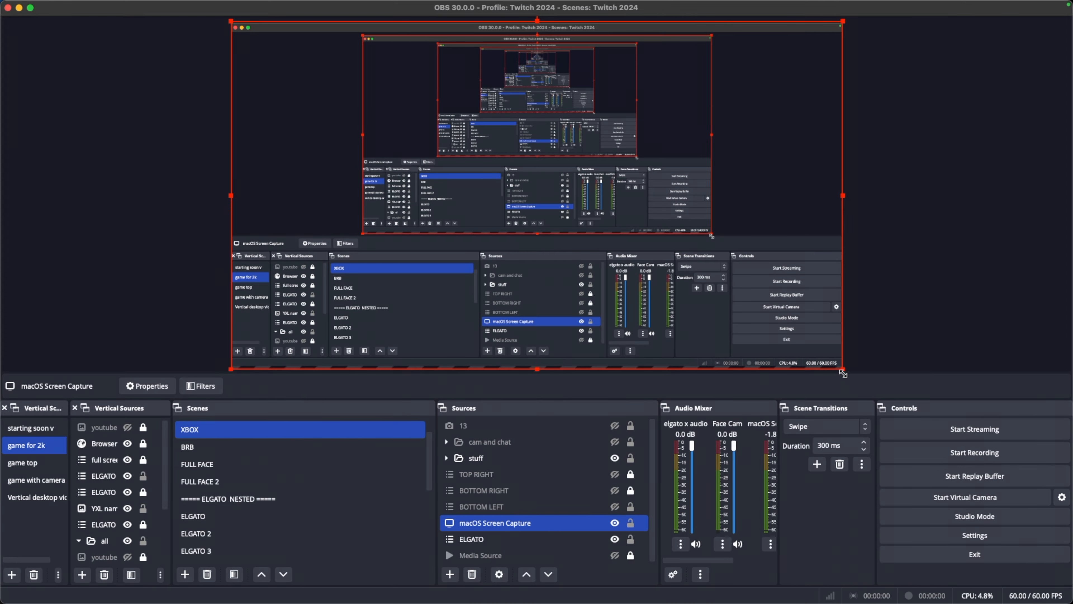
# - Enlarge the macOS Screen Capture source beyond the canvas and fit it to the screen
pyautogui.moveTo(843, 374); pyautogui.dragTo(1071, 527)
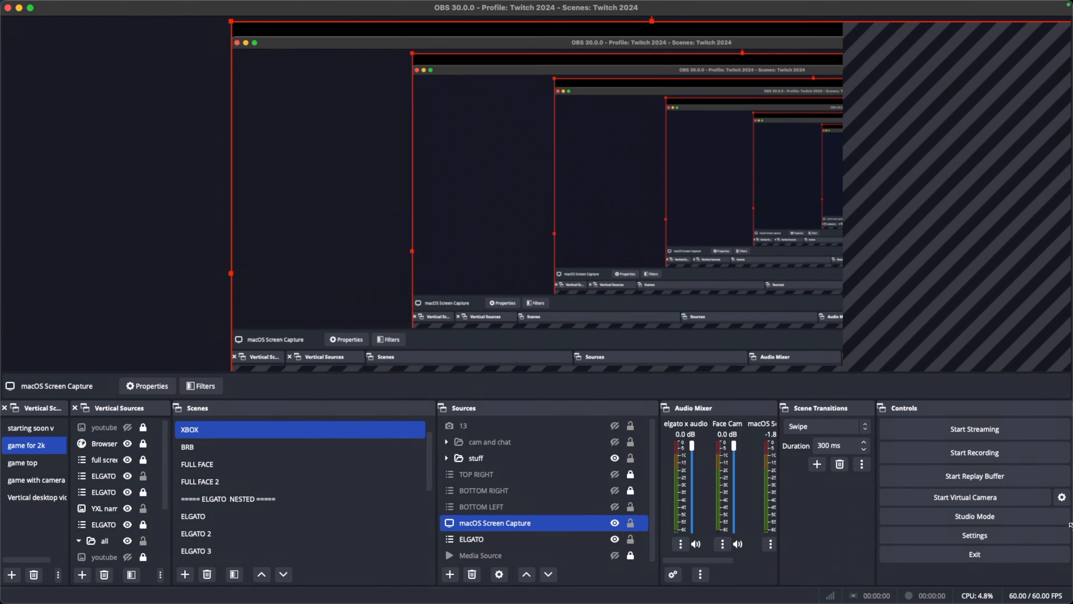
pyautogui.rightClick(587, 527)
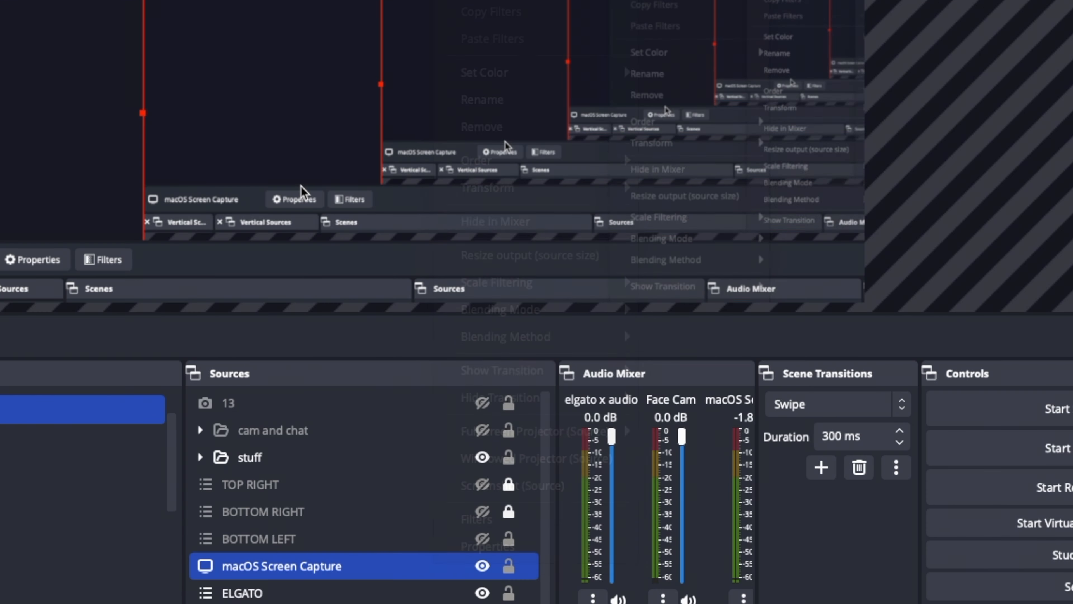
pyautogui.moveTo(341, 205)
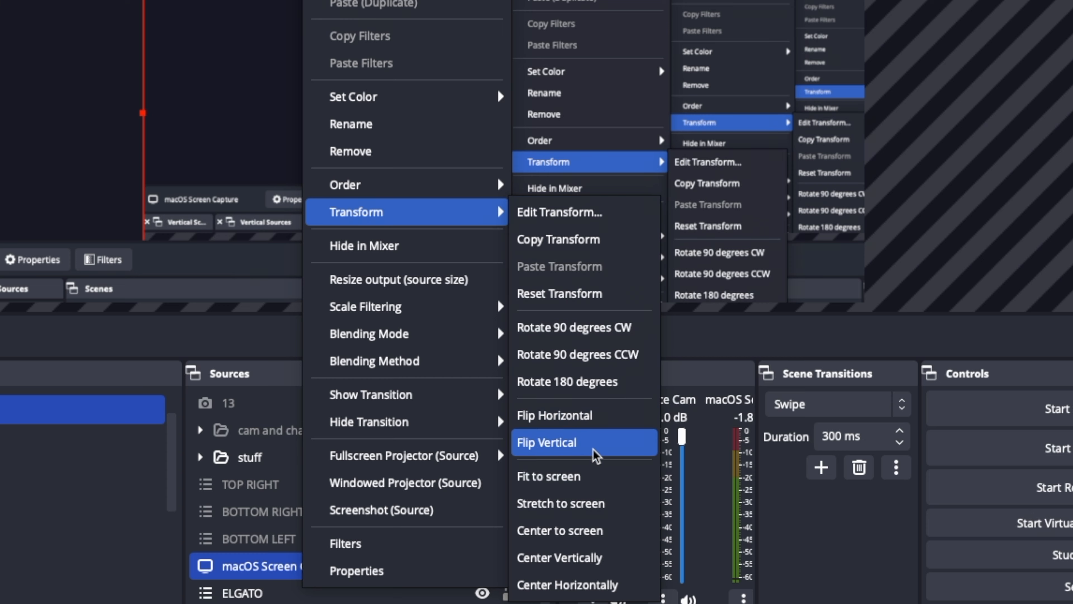
pyautogui.click(593, 474)
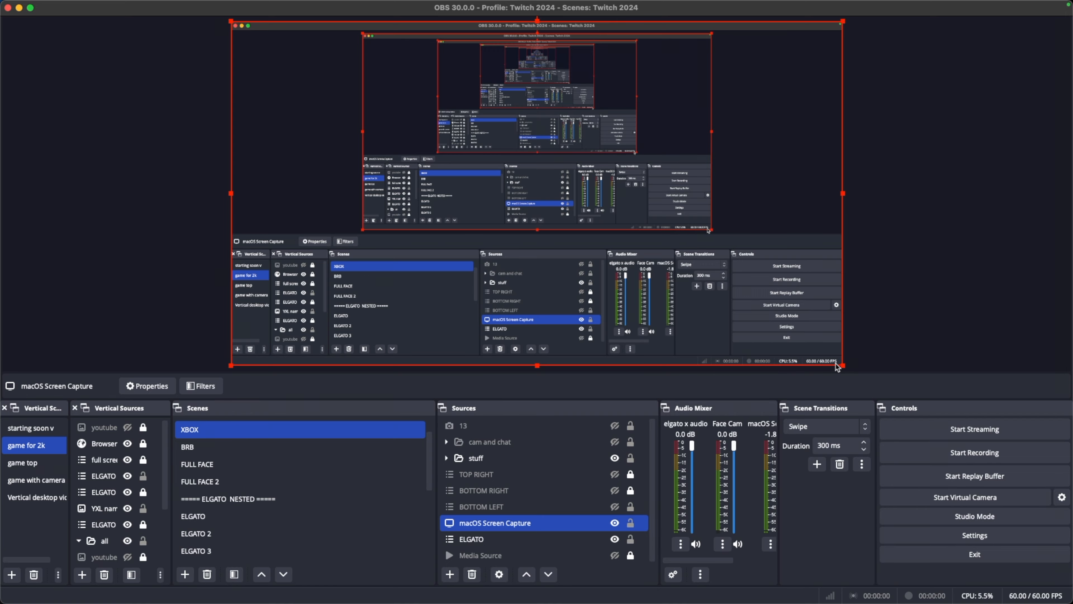
# - Stretch the macOS Screen Capture source past the canvas edge and reset its transform
pyautogui.moveTo(841, 365); pyautogui.dragTo(1030, 490)
pyautogui.rightClick(603, 296)
pyautogui.moveTo(652, 312)
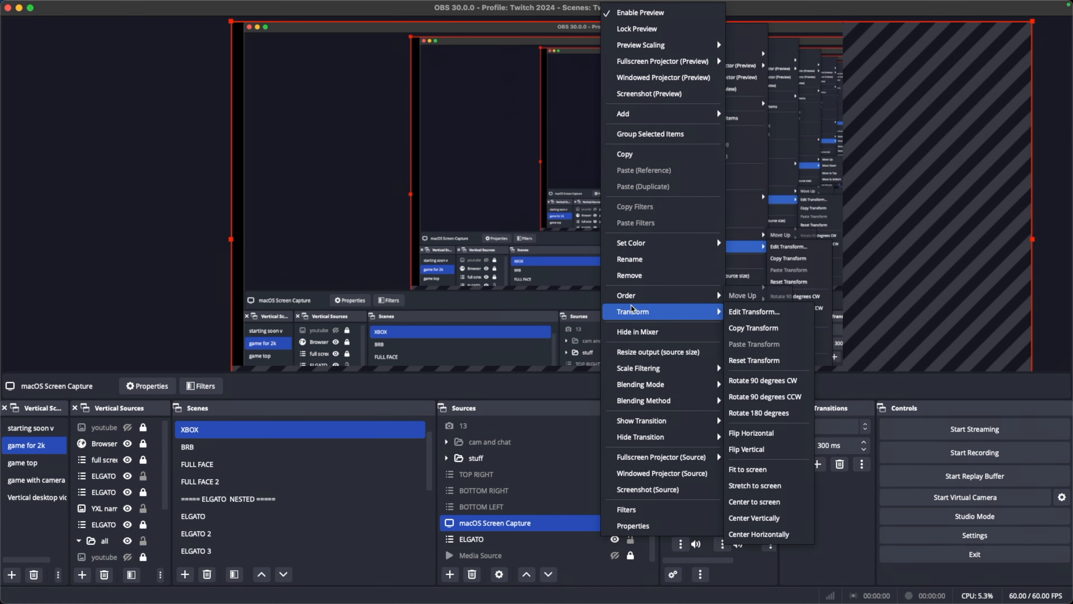
pyautogui.click(776, 362)
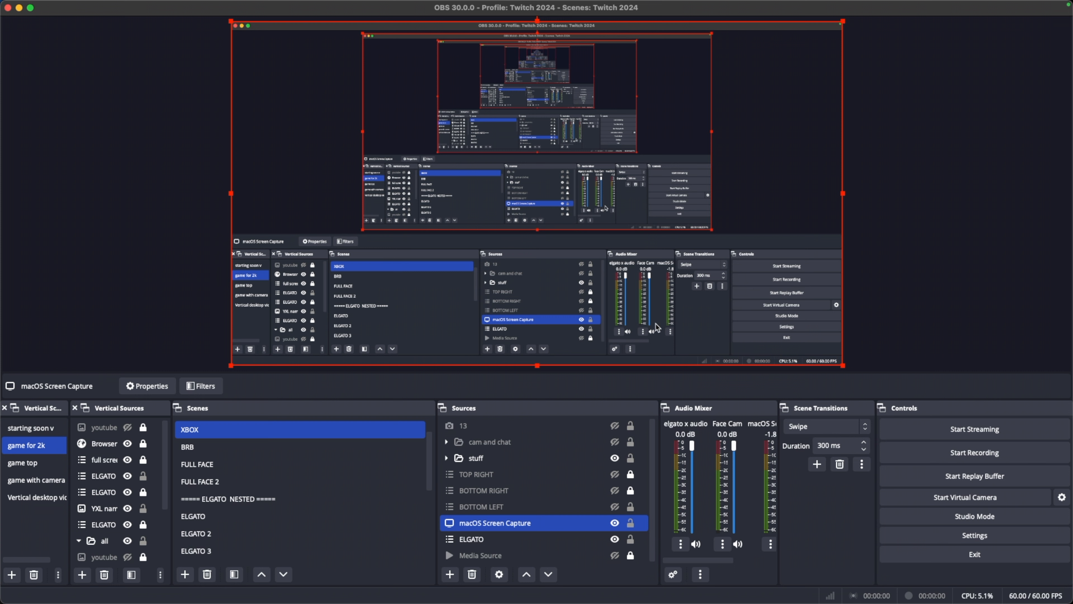
# - Compare the transform options of the macOS Screen Capture source while it is locked and after unlocking it
pyautogui.click(632, 523)
pyautogui.rightClick(598, 527)
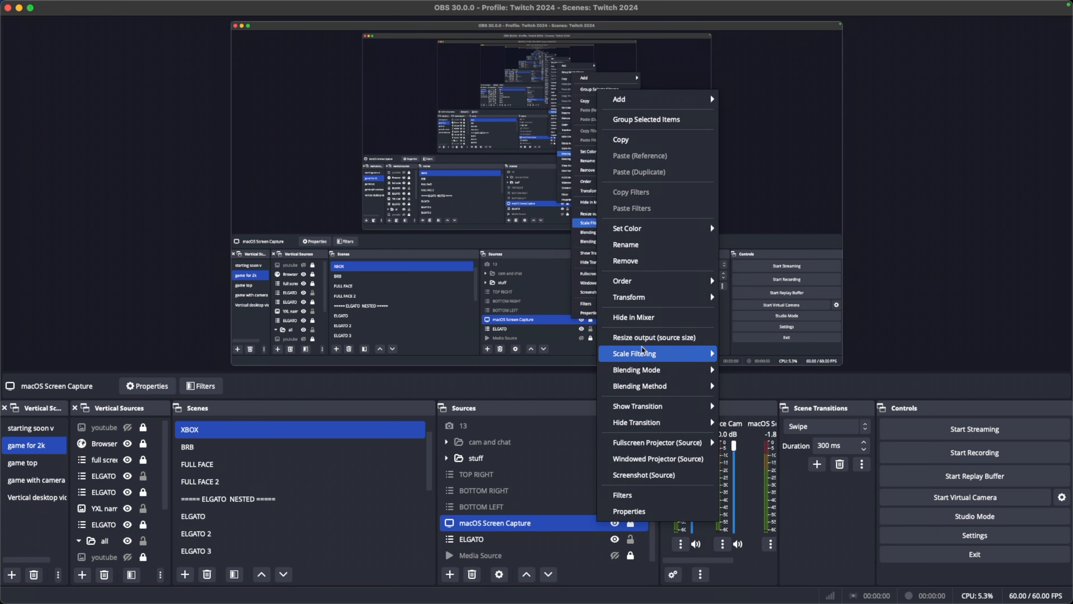
pyautogui.moveTo(655, 298)
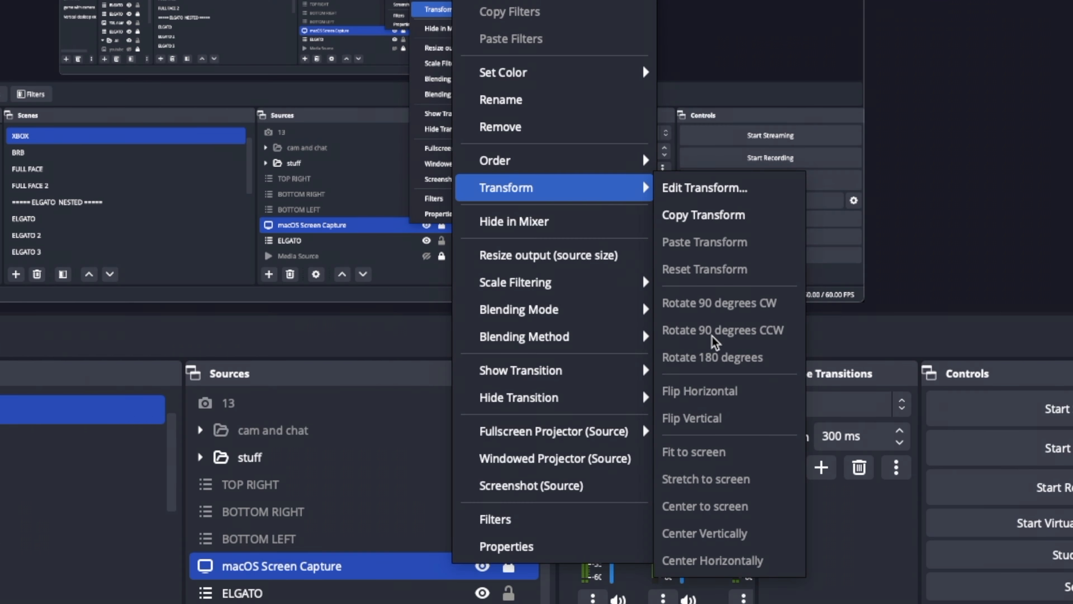
pyautogui.click(895, 334)
pyautogui.click(508, 565)
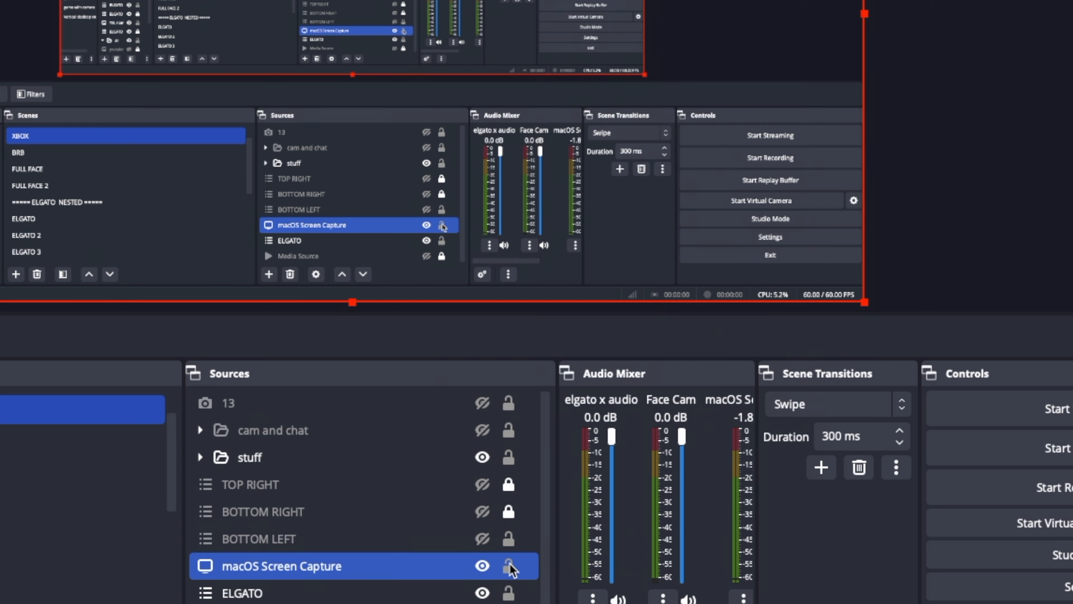
pyautogui.rightClick(431, 571)
pyautogui.moveTo(531, 202)
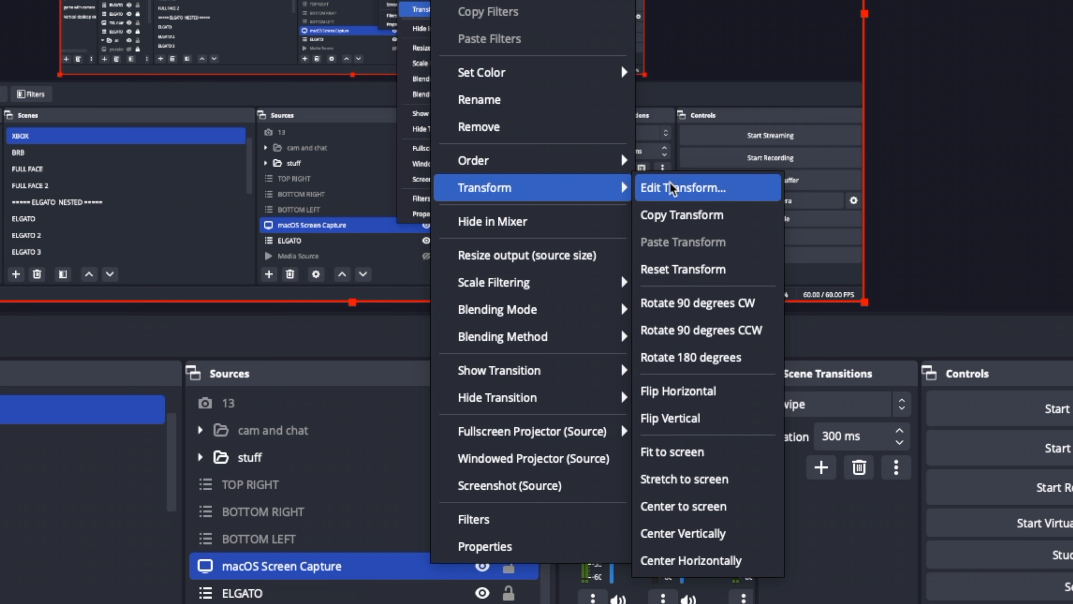